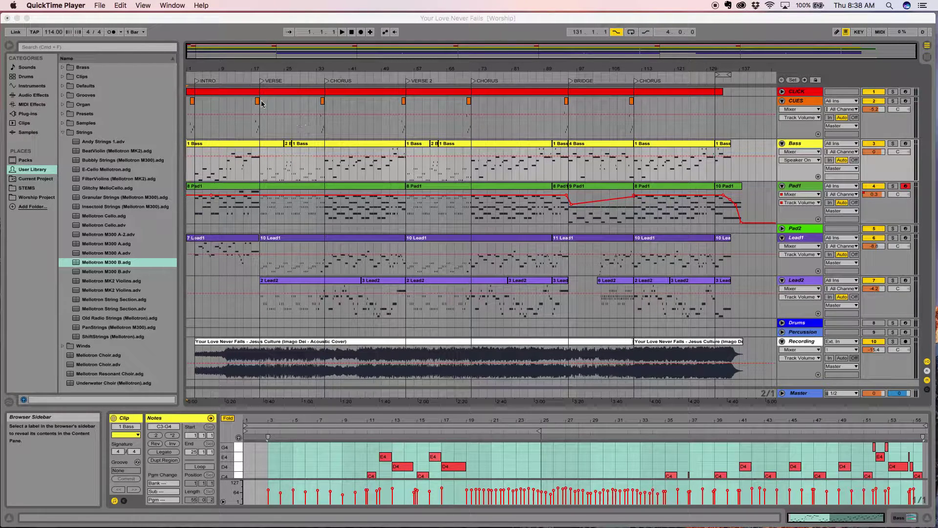
# Step: Play the song in Ableton Live briefly, then stop playback
pyautogui.click(341, 80)
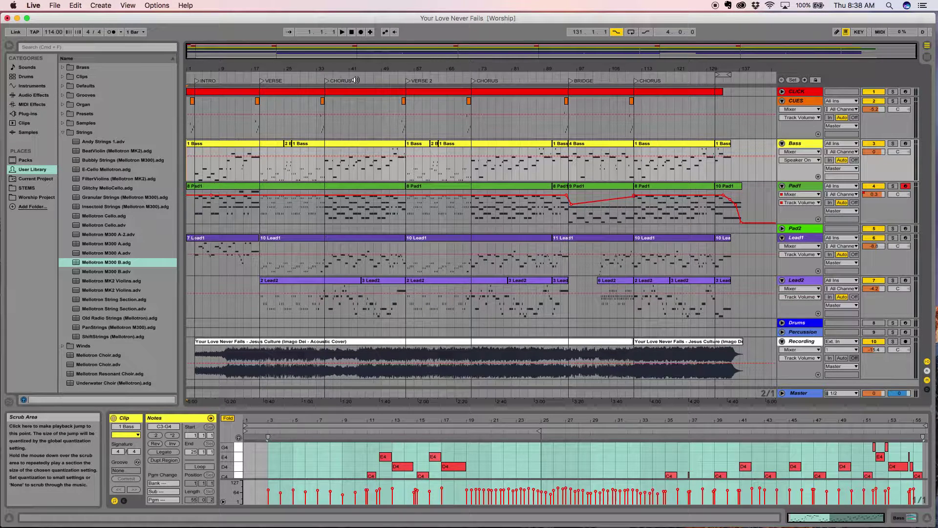
pyautogui.click(355, 80)
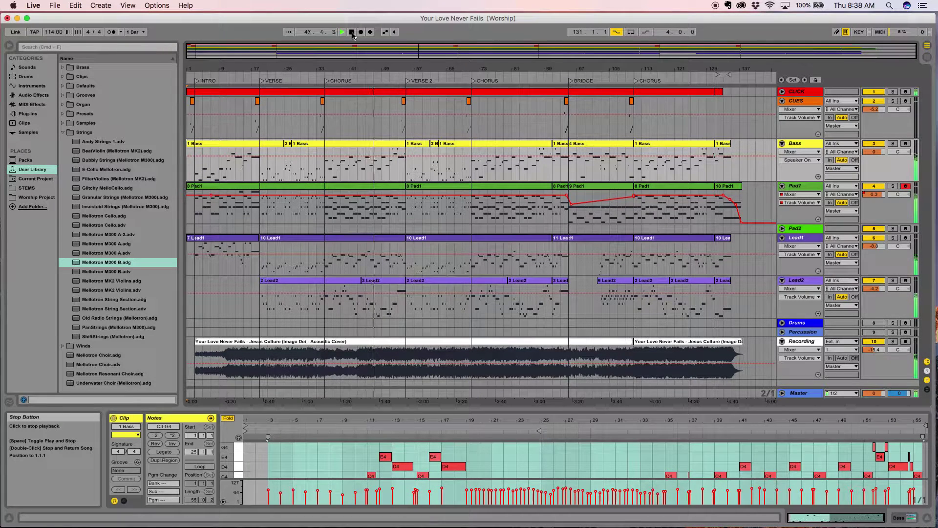
pyautogui.click(352, 32)
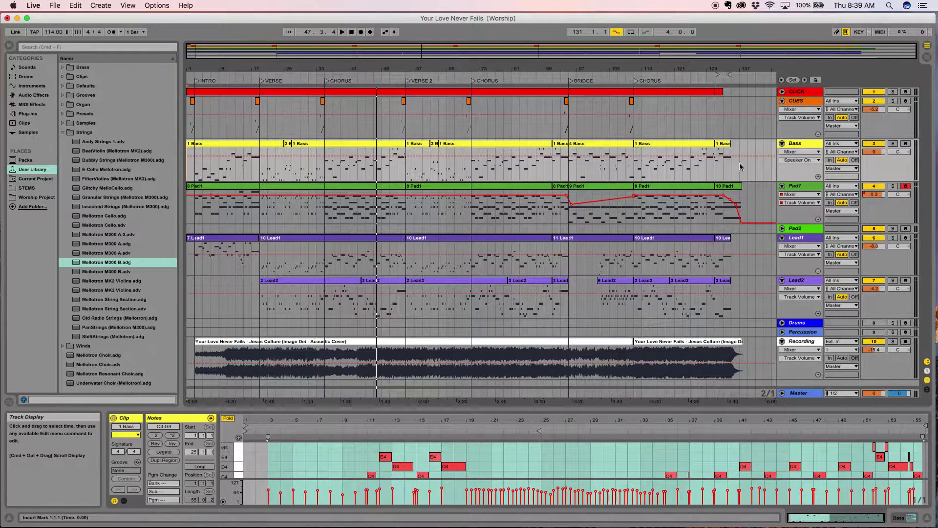
# Step: Consolidate the Bass, Pad1, Lead1 and Lead2 clips into one clip each with Consolidate (Cmd+J)
pyautogui.moveTo(730, 169); pyautogui.dragTo(189, 151)
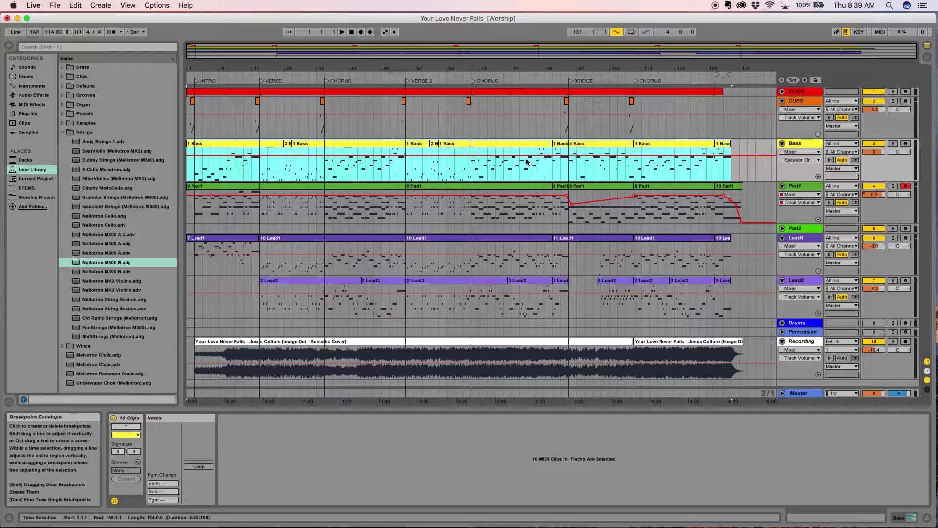
pyautogui.click(99, 5)
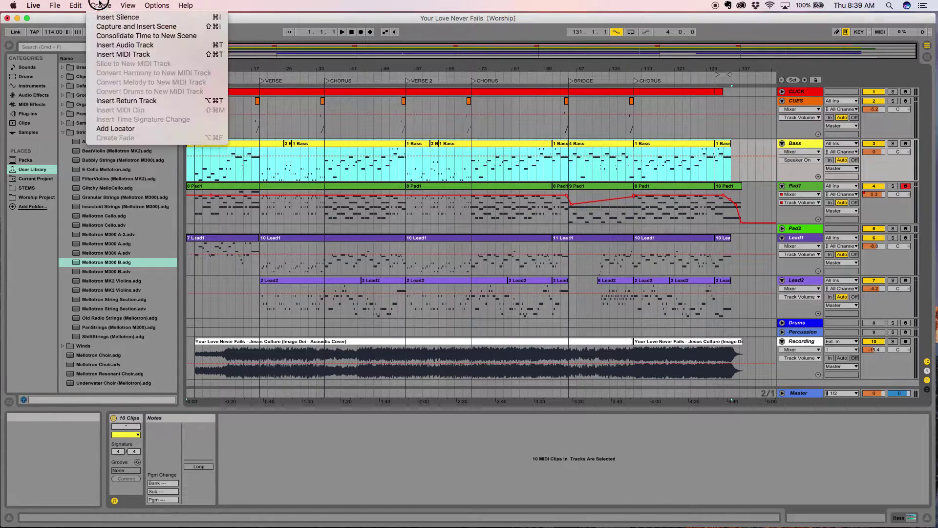
pyautogui.moveTo(74, 4)
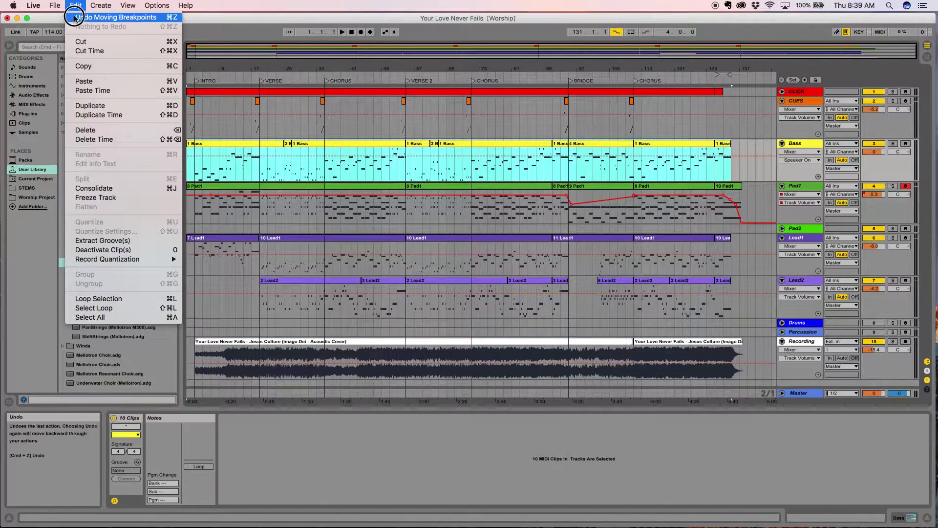
pyautogui.click(109, 191)
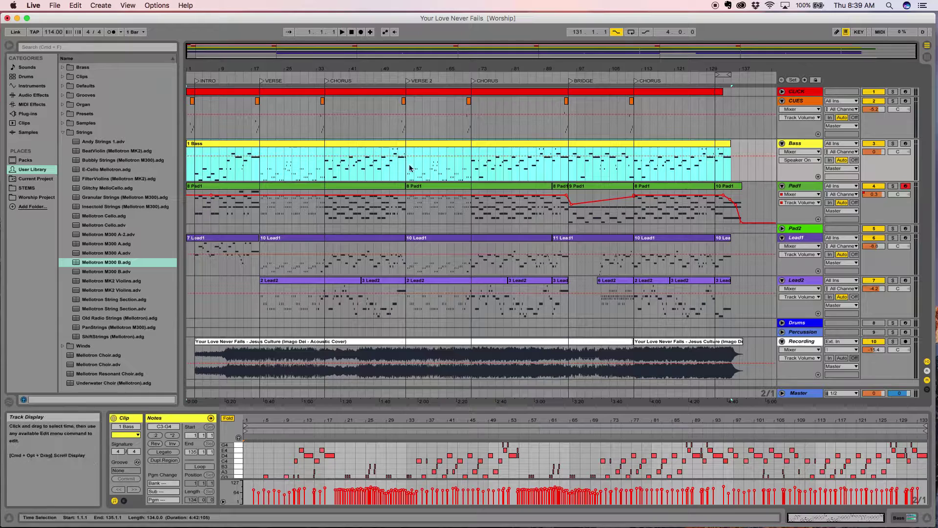
pyautogui.moveTo(738, 195); pyautogui.dragTo(187, 203)
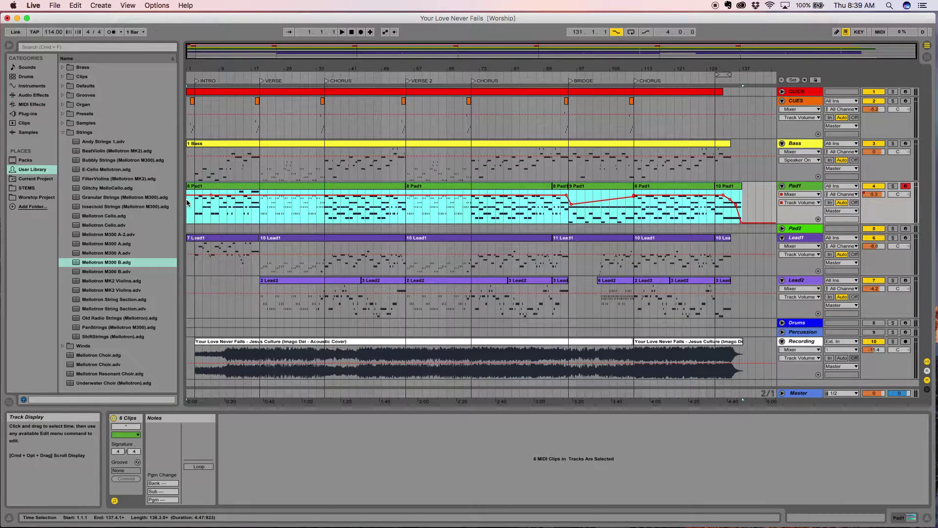
pyautogui.press('super+j')
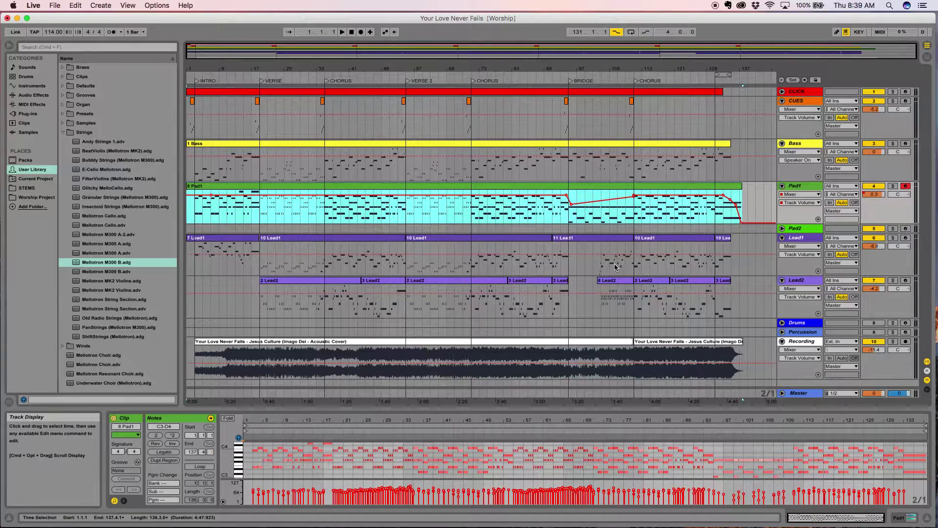
pyautogui.moveTo(731, 245); pyautogui.dragTo(188, 246)
pyautogui.press('super+j')
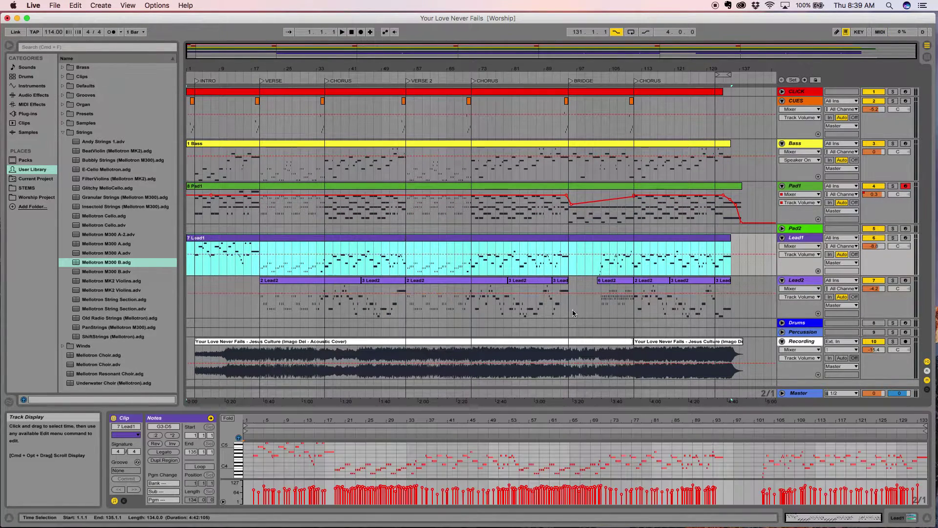
pyautogui.moveTo(728, 307); pyautogui.dragTo(204, 304)
pyautogui.press('super+j')
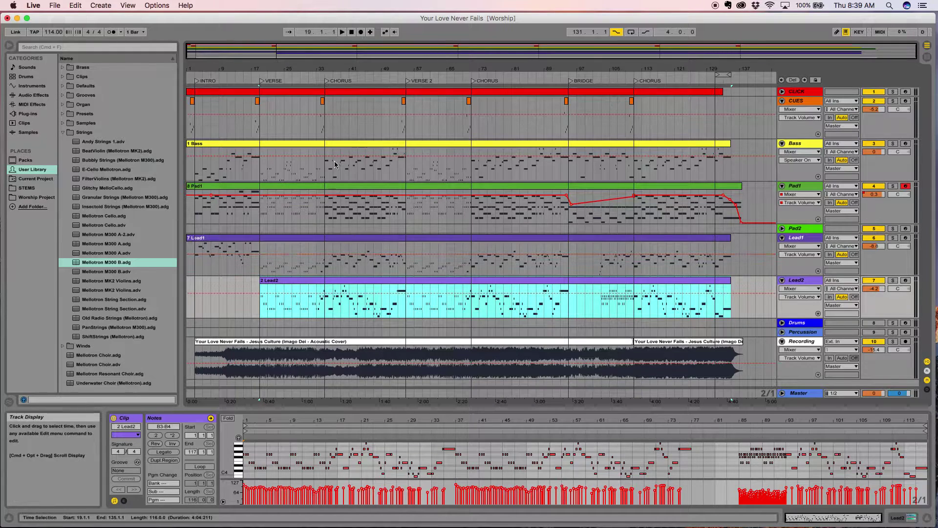
pyautogui.click(346, 142)
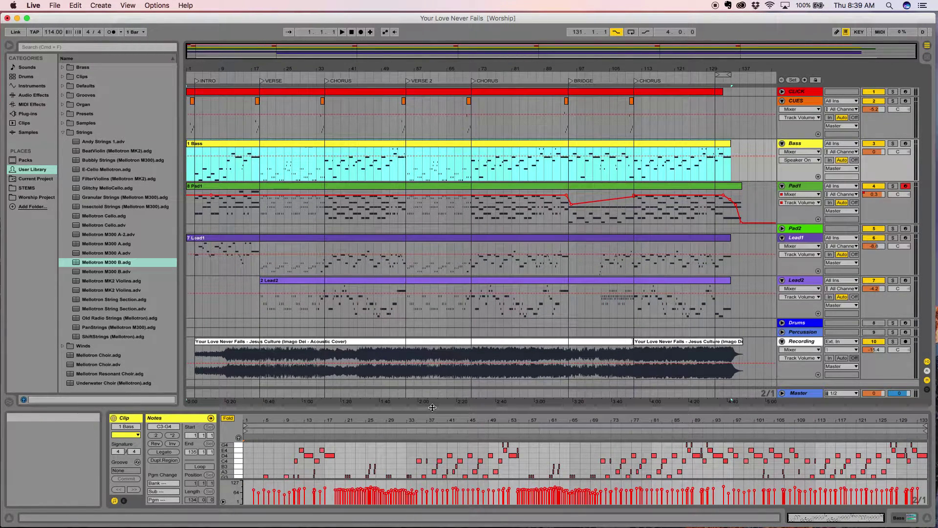
# Step: Quantize the Bass clip's notes to a 1/8 grid at 100% amount
pyautogui.moveTo(431, 415); pyautogui.dragTo(424, 332)
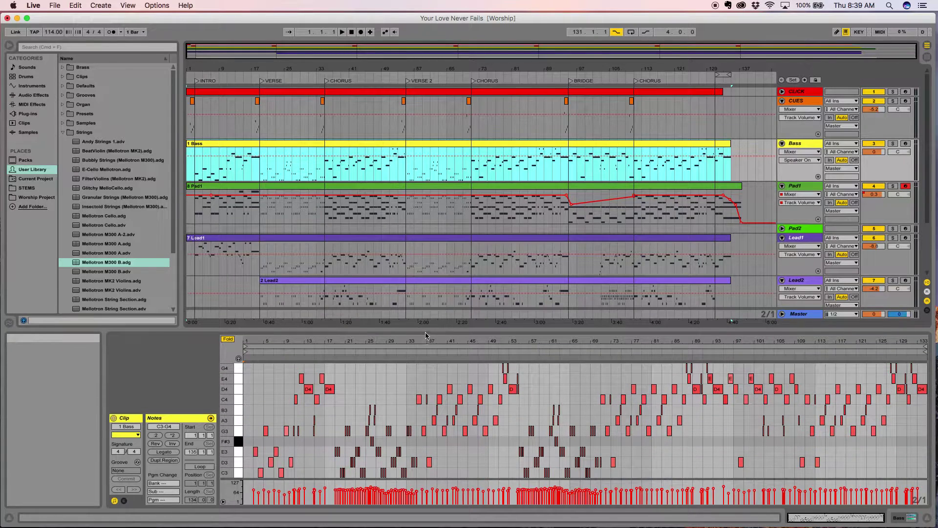
pyautogui.rightClick(396, 377)
pyautogui.click(414, 237)
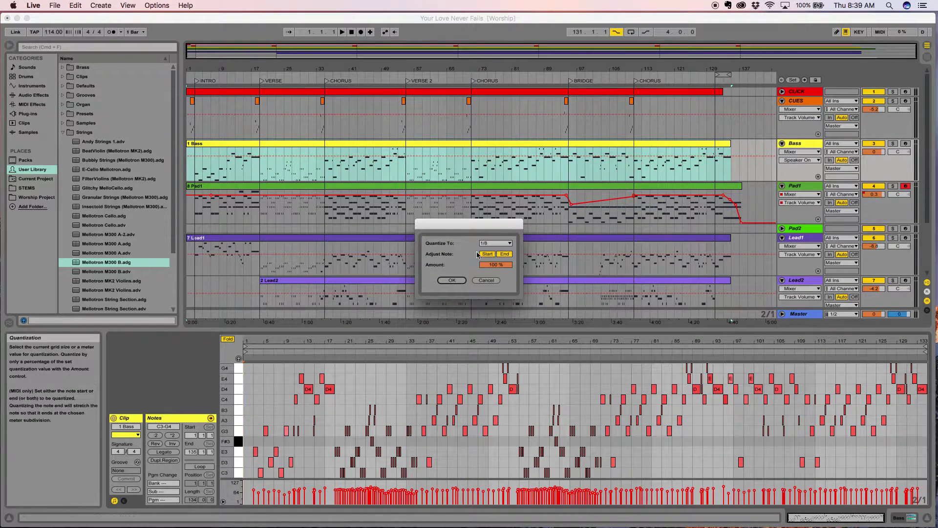
pyautogui.click(455, 280)
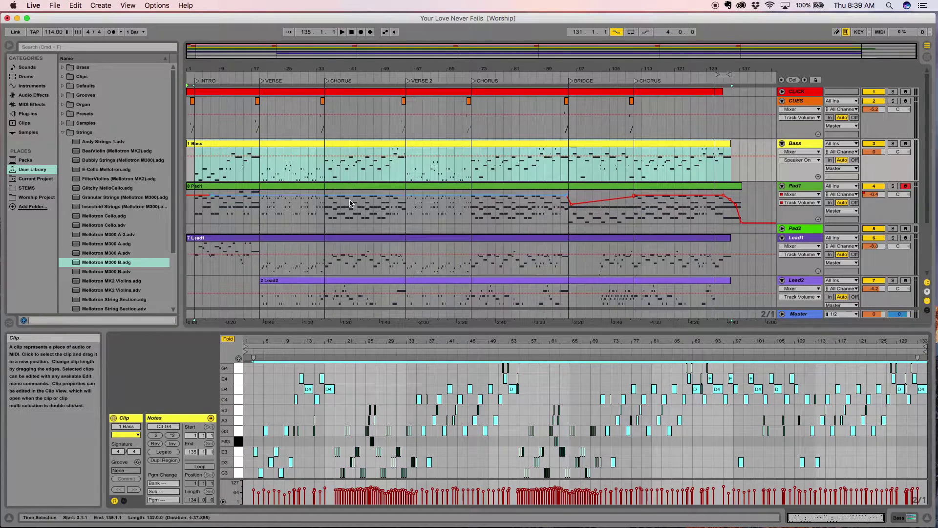
# Step: Quantize the Lead1 clip's notes with the same quantize settings
pyautogui.click(349, 239)
pyautogui.rightClick(353, 248)
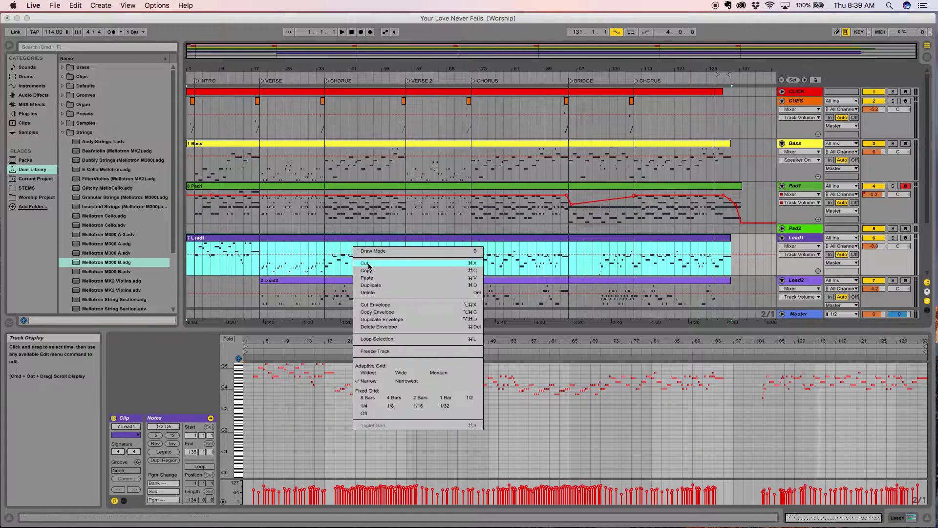
pyautogui.click(322, 238)
pyautogui.rightClick(367, 414)
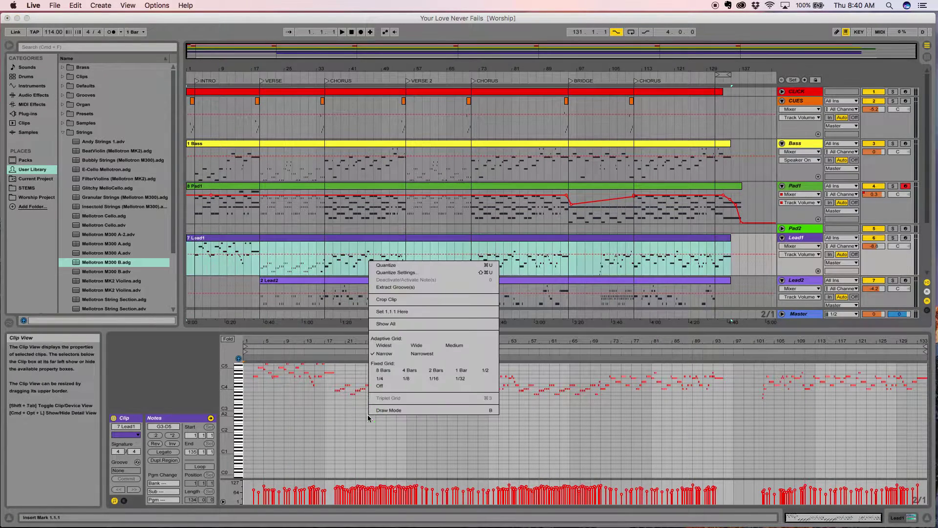
pyautogui.click(391, 265)
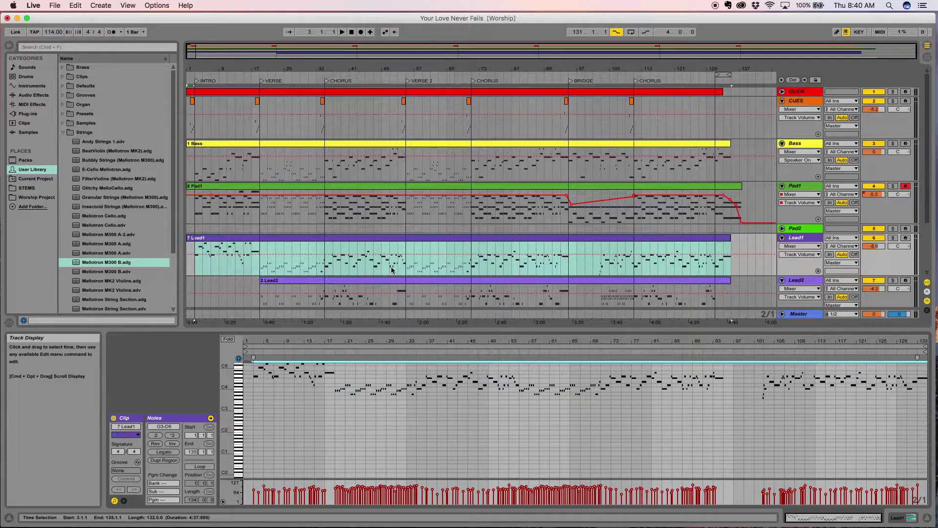
pyautogui.click(339, 285)
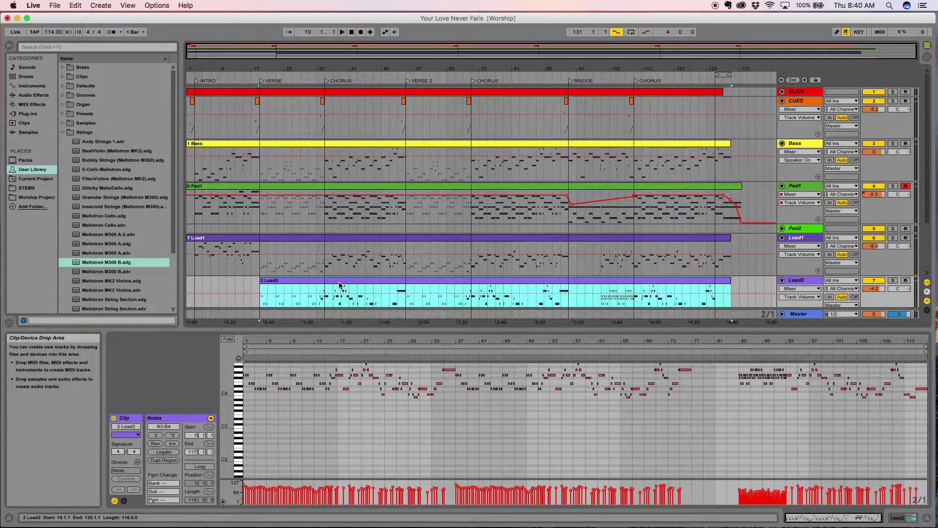
# Step: Export the Bass clip as a MIDI clip, browsing into the STEMS folder
pyautogui.click(303, 145)
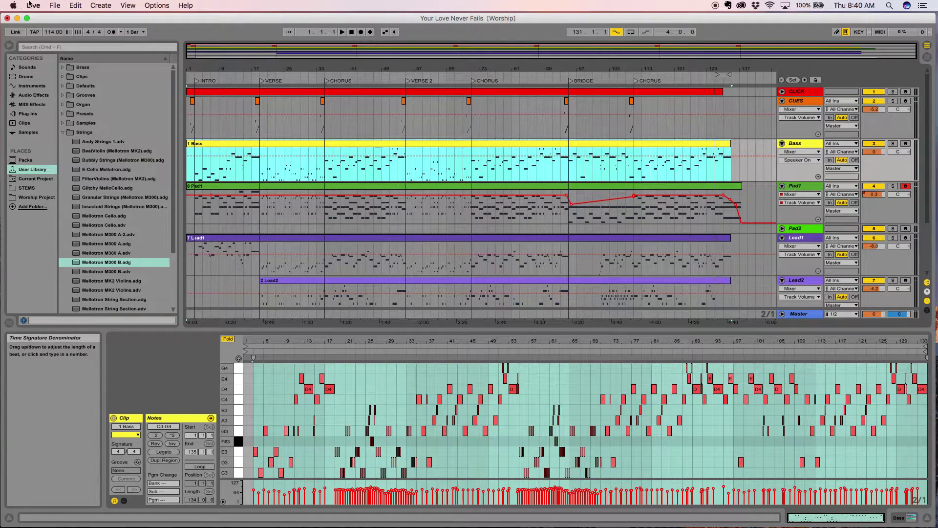
pyautogui.click(55, 5)
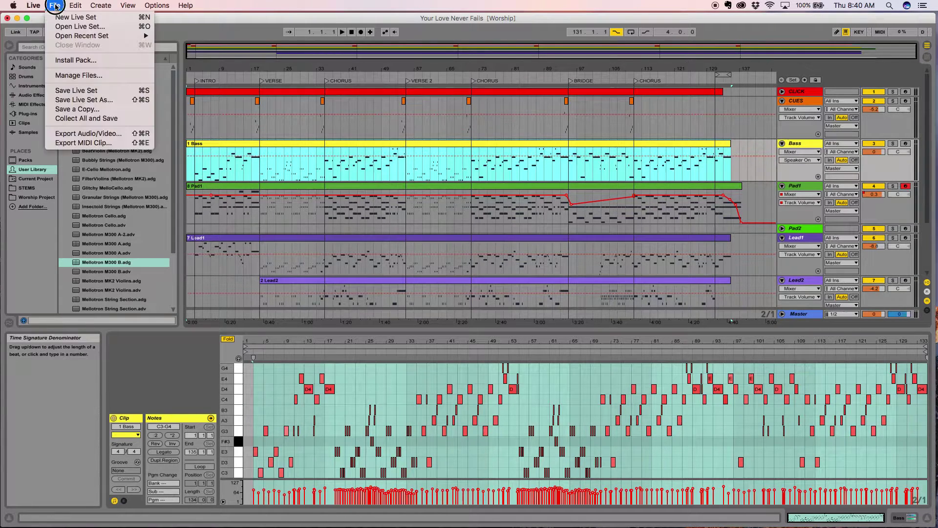
pyautogui.click(89, 145)
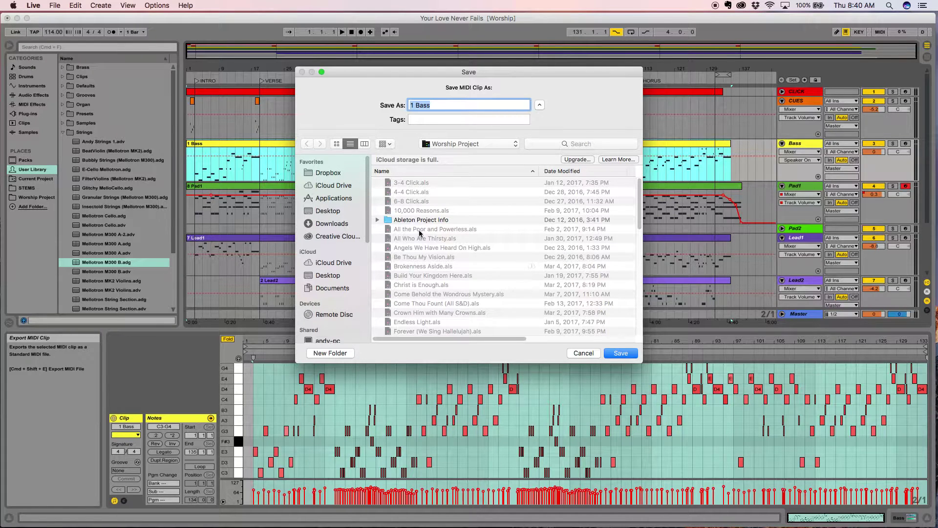
pyautogui.scroll(-15, 419, 233)
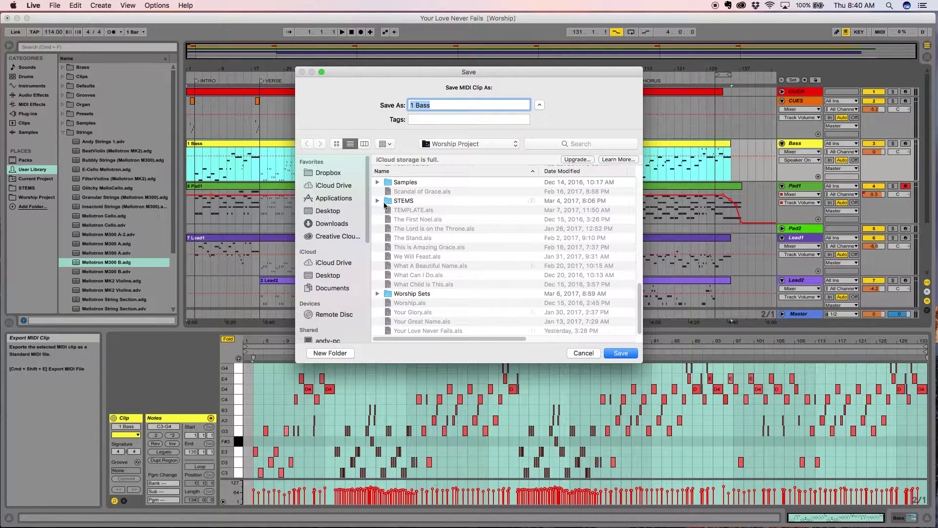
pyautogui.doubleClick(387, 206)
pyautogui.scroll(-5, 397, 218)
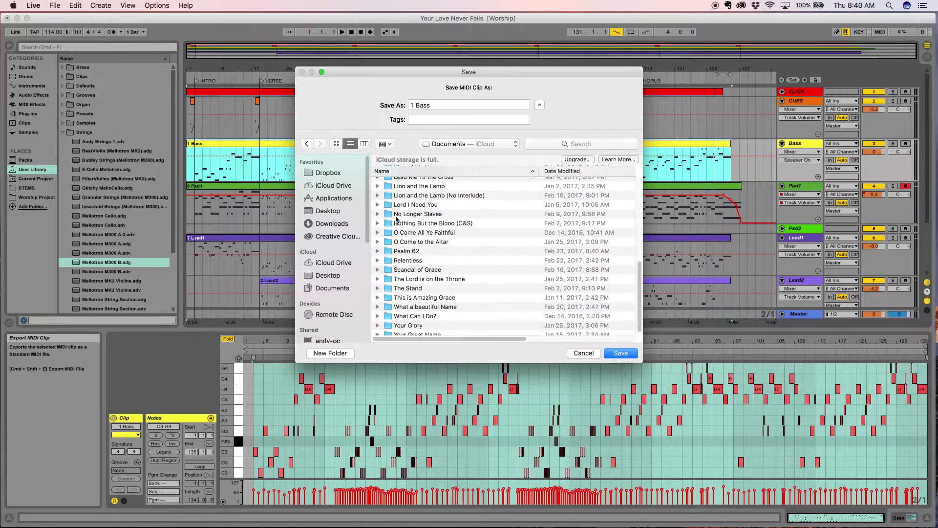
pyautogui.scroll(-1, 398, 276)
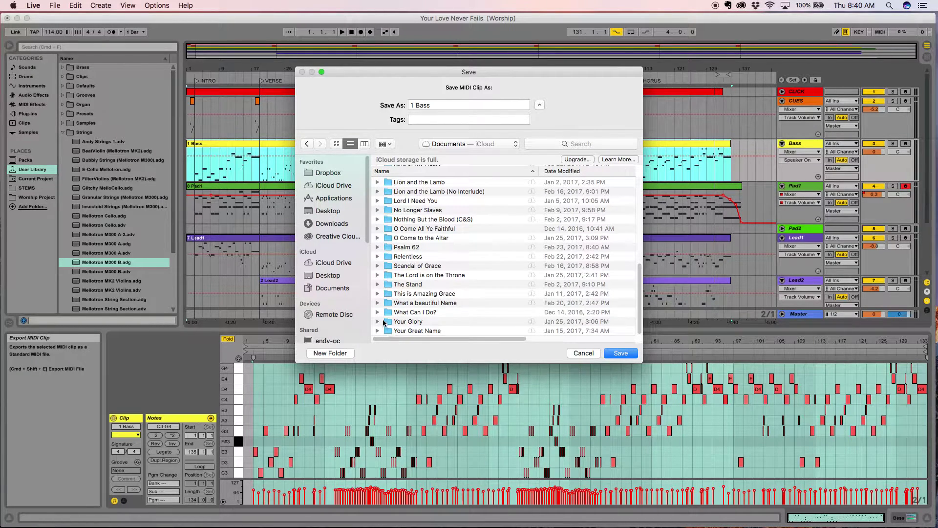
# Step: Create the 'Your Love Never Fails' and 'Midi' folders and save the file as Cello
pyautogui.click(330, 353)
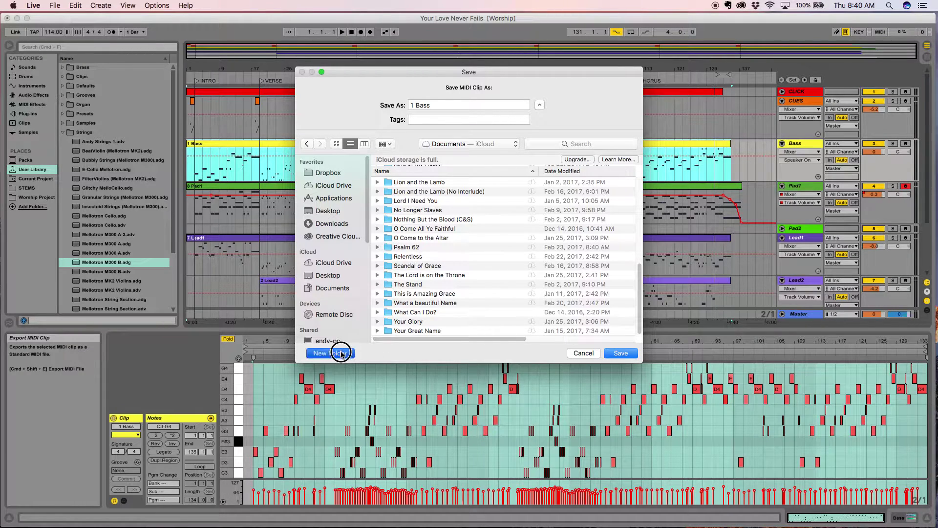
pyautogui.write('Your Love Never')
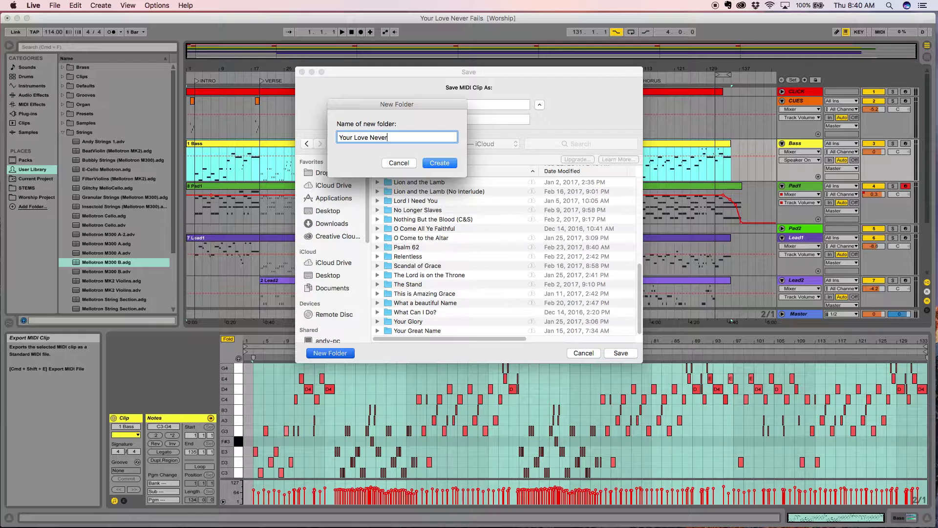
pyautogui.write(' Fails')
pyautogui.press('Return')
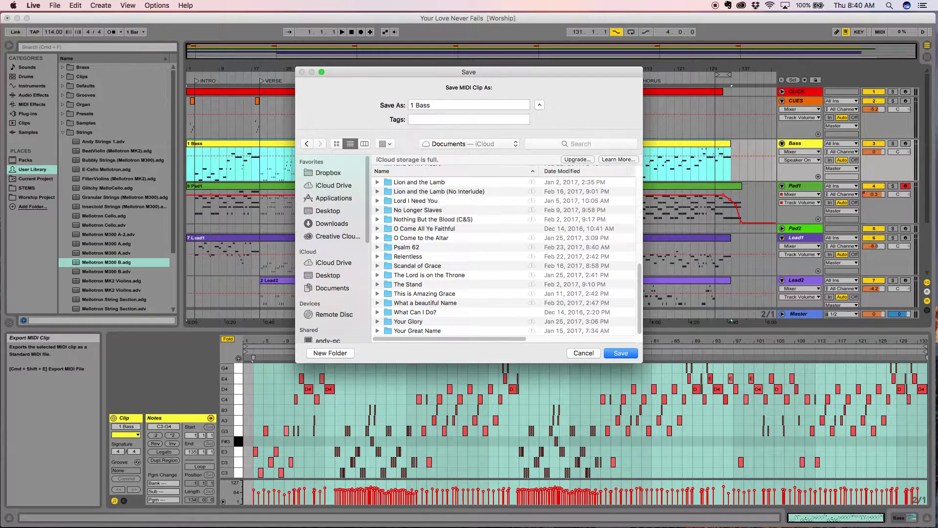
pyautogui.click(336, 353)
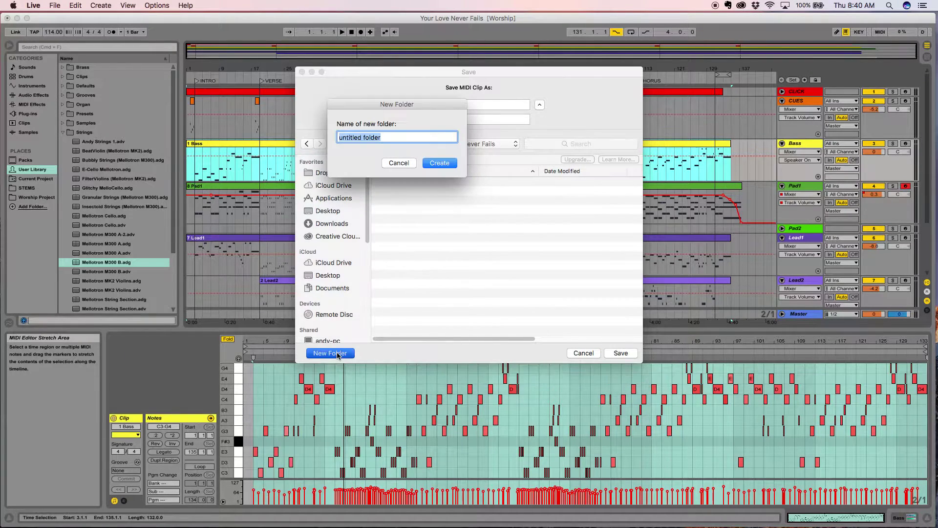
pyautogui.write('Midi')
pyautogui.press('Return')
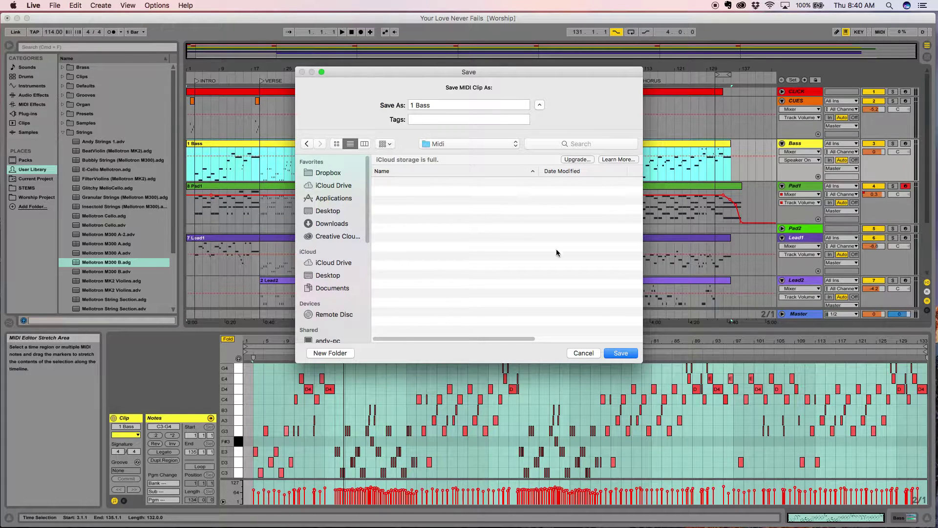
pyautogui.tripleClick(419, 104)
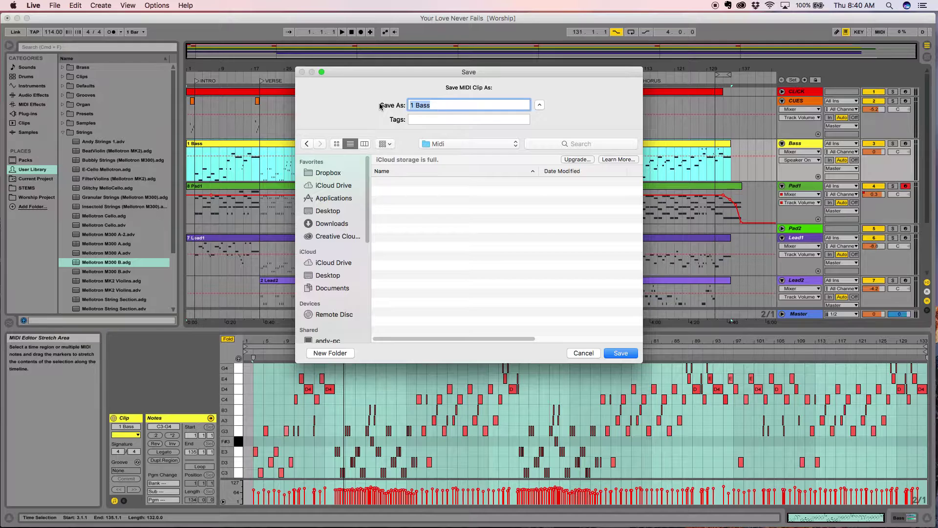
pyautogui.write('Cello')
pyautogui.press('Return')
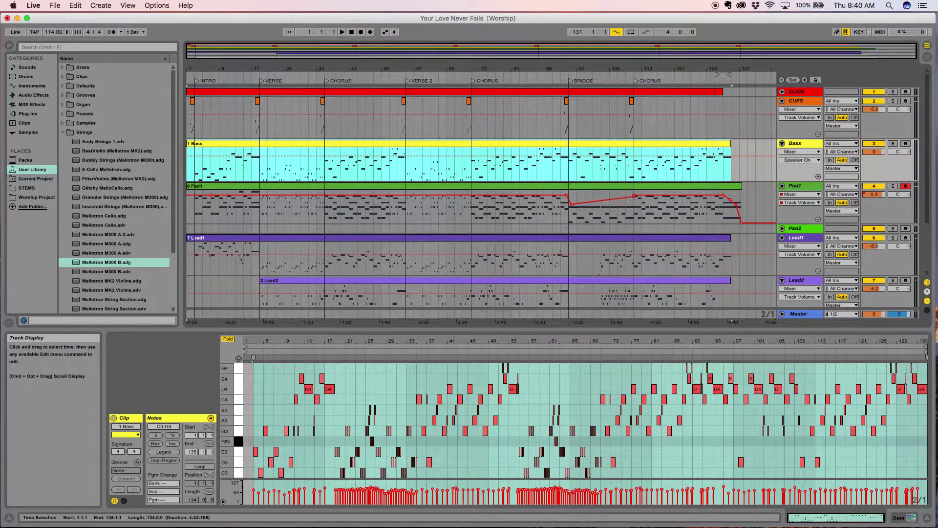
# Step: Select the whole Lead1 clip and start exporting it as a MIDI clip
pyautogui.moveTo(713, 257); pyautogui.dragTo(188, 257)
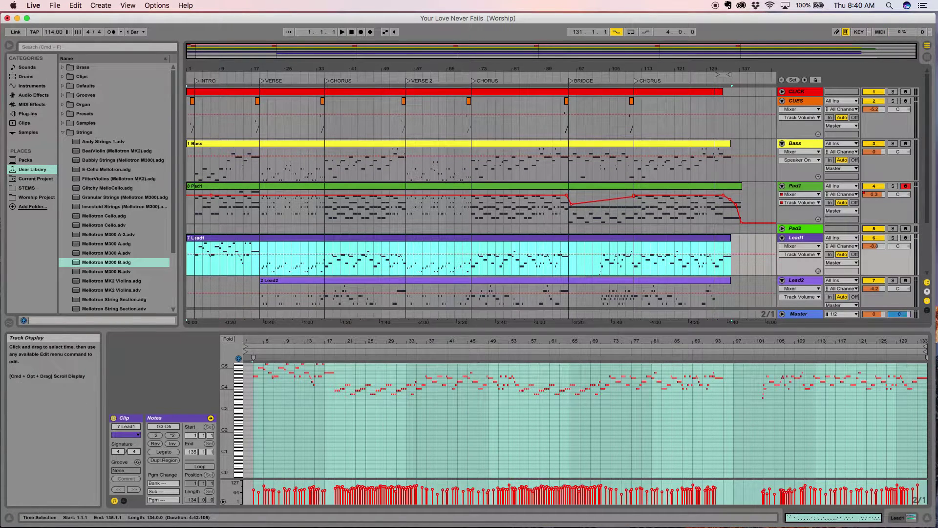
pyautogui.rightClick(222, 240)
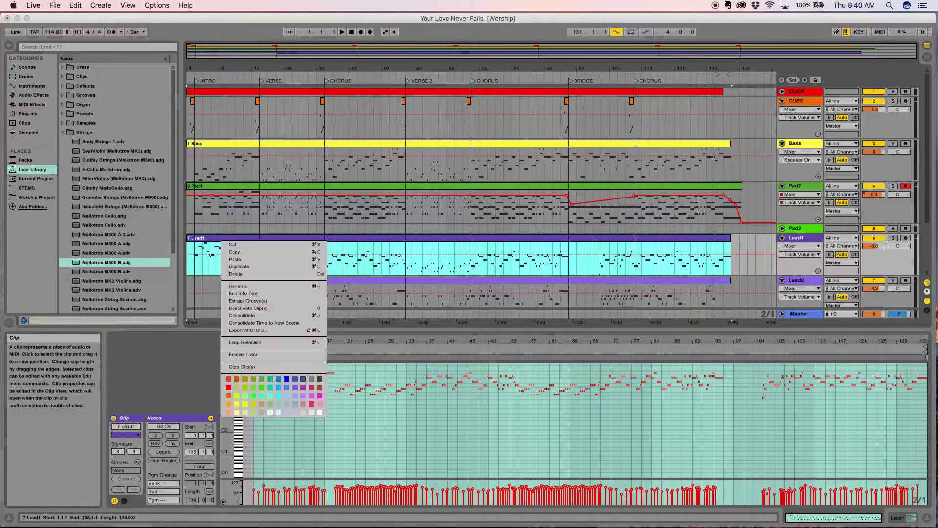
pyautogui.click(55, 5)
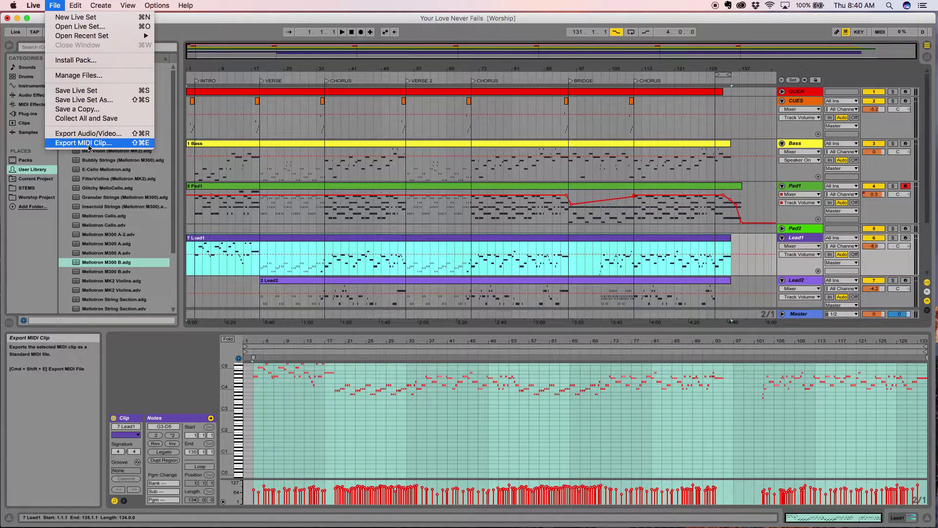
pyautogui.click(83, 142)
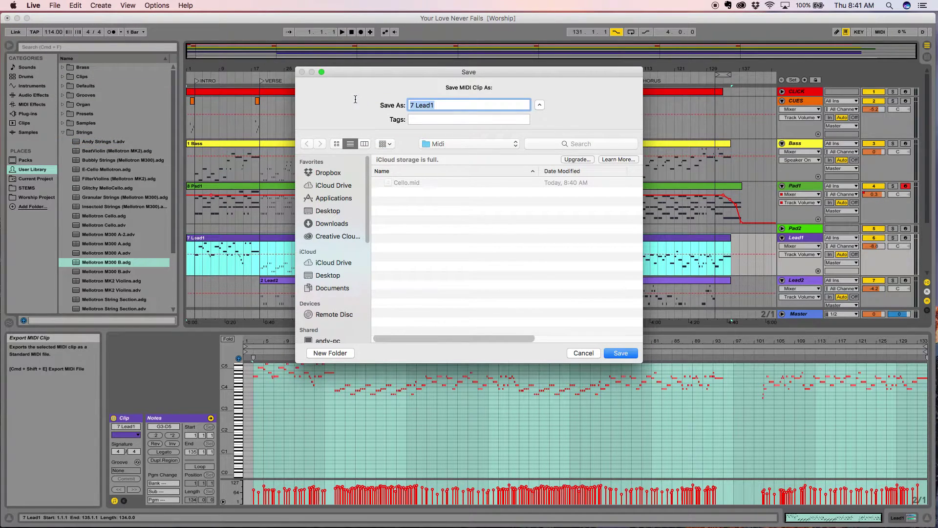
# Step: Save the Lead1 clip as Viola, then export the Lead2 clip as Clarinet
pyautogui.write('Viola')
pyautogui.press('Return')
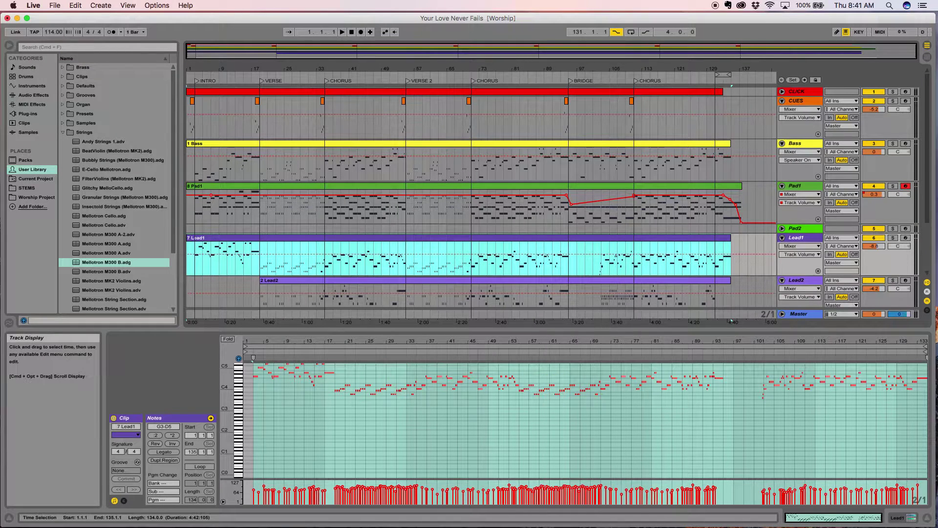
pyautogui.press('Down')
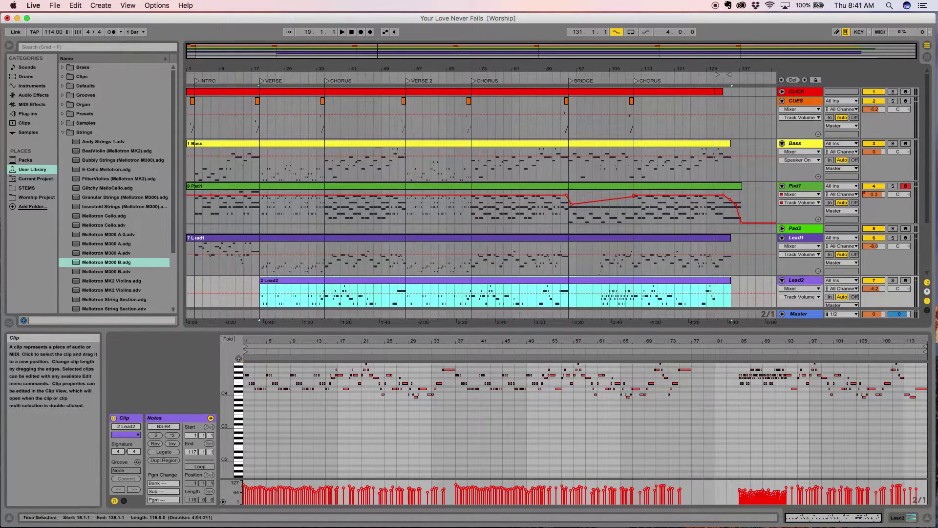
pyautogui.click(55, 6)
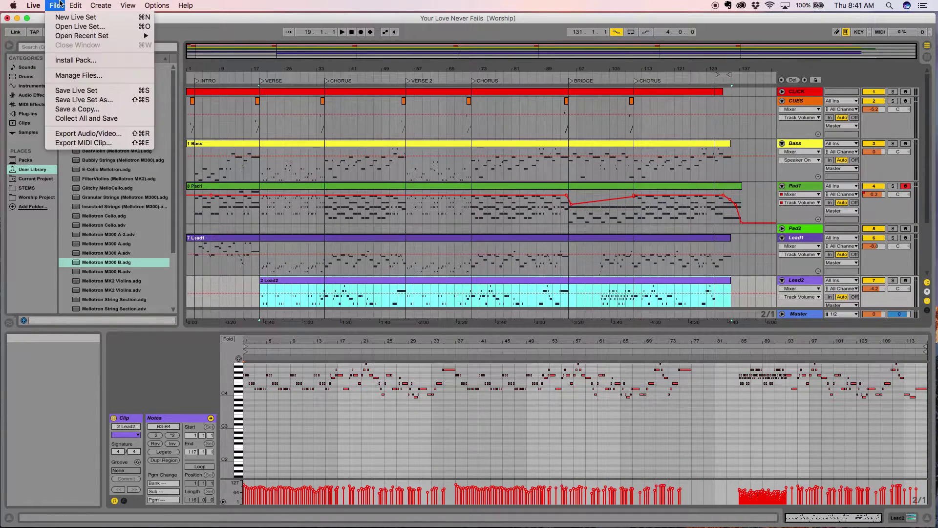
pyautogui.click(112, 143)
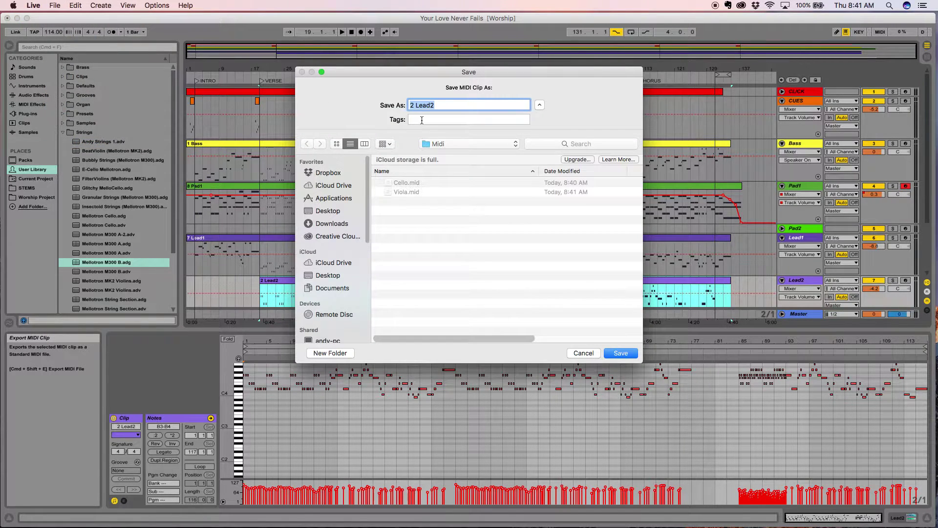
pyautogui.write('Clarinet')
pyautogui.press('Return')
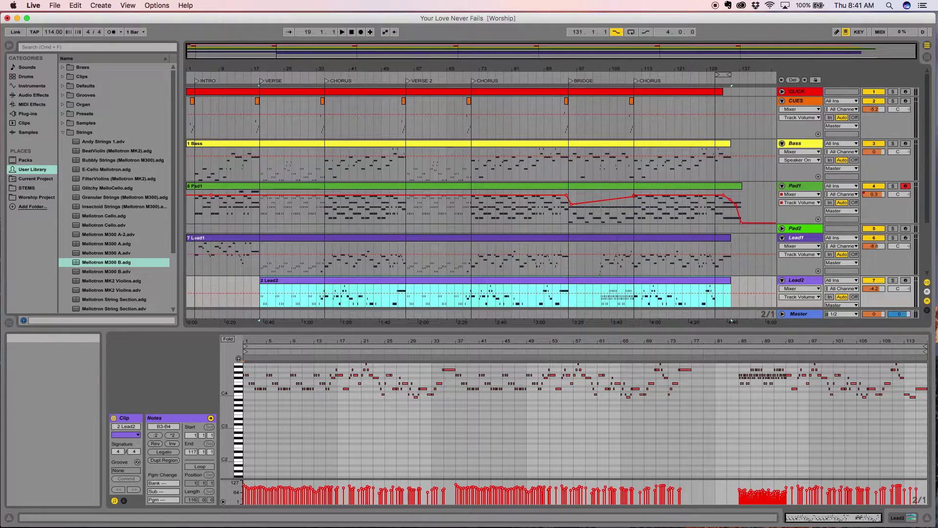
# Step: Switch to MuseScore and move and enlarge its window
pyautogui.press('super+Tab')
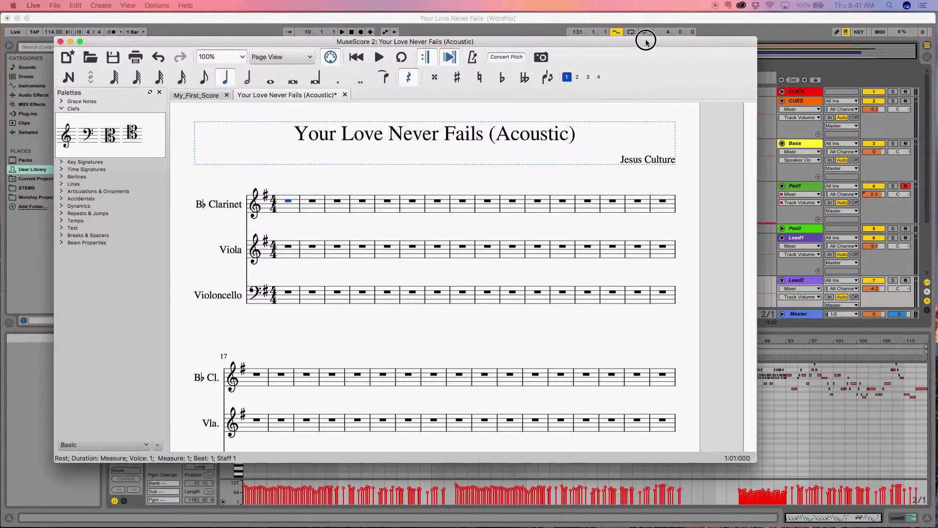
pyautogui.moveTo(646, 41); pyautogui.dragTo(605, 20)
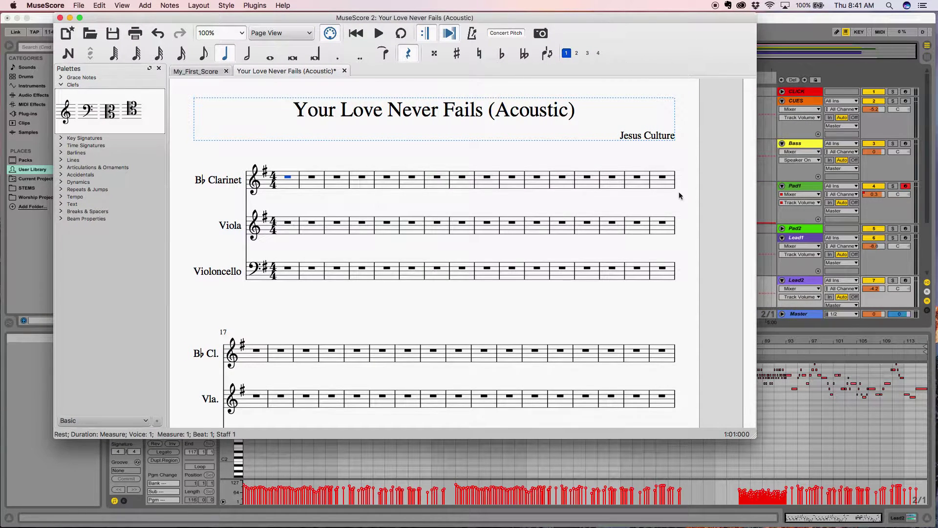
pyautogui.moveTo(753, 438); pyautogui.dragTo(896, 515)
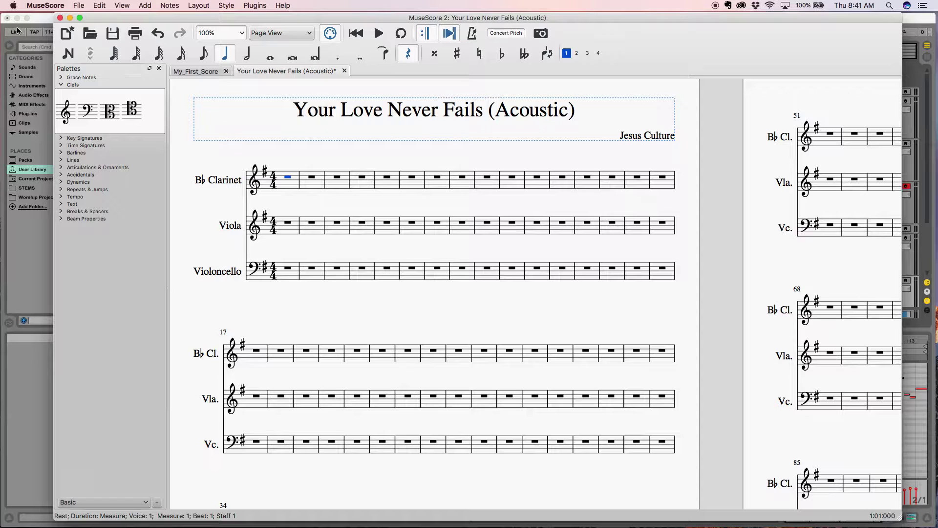
# Step: Browse the Open dialog to Worship Project > STEMS > Your Love Never Fails > Midi
pyautogui.click(95, 36)
pyautogui.click(464, 96)
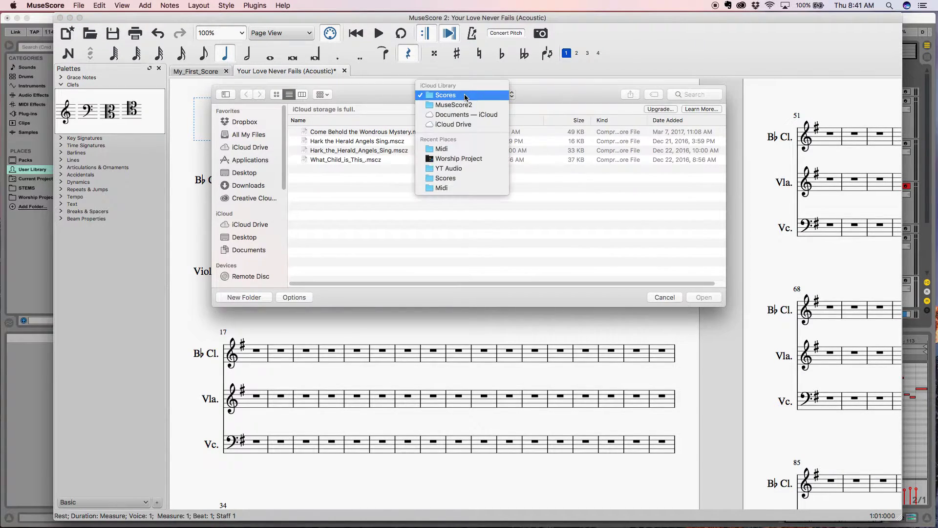
pyautogui.click(464, 160)
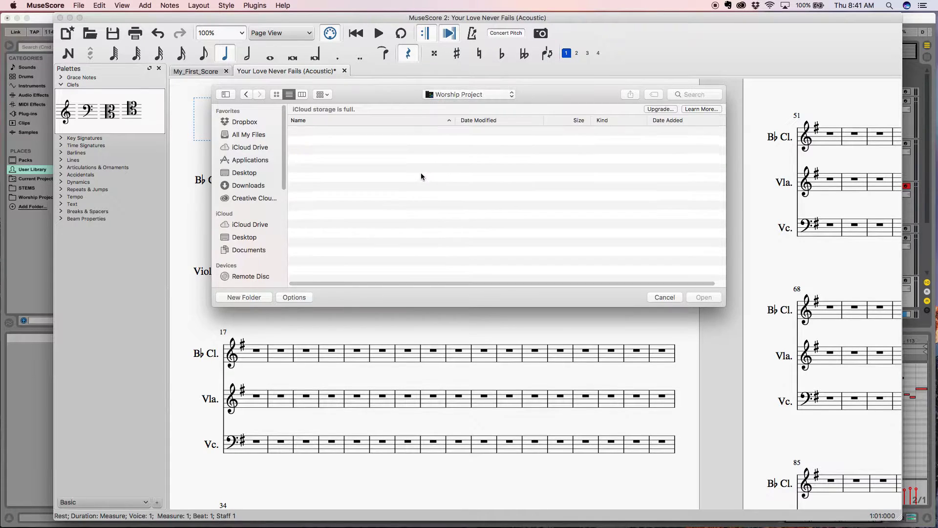
pyautogui.scroll(-15, 335, 166)
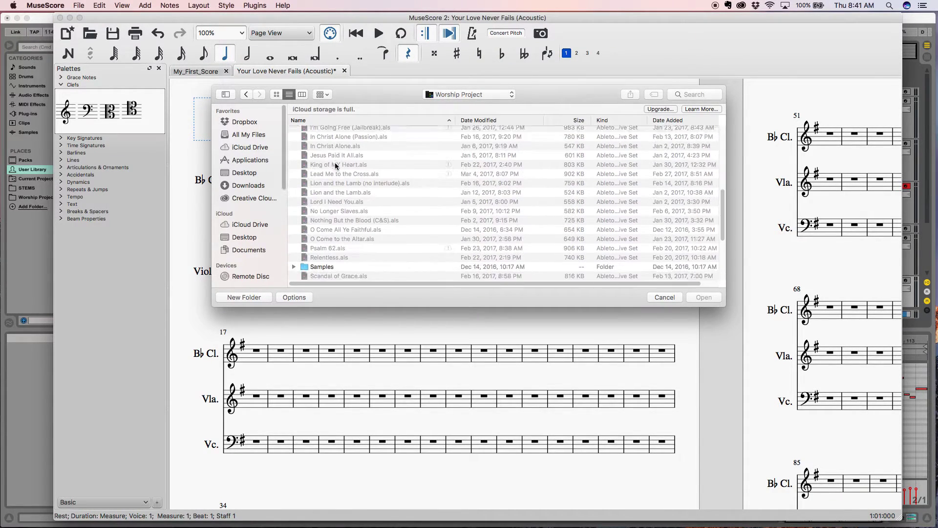
pyautogui.doubleClick(313, 147)
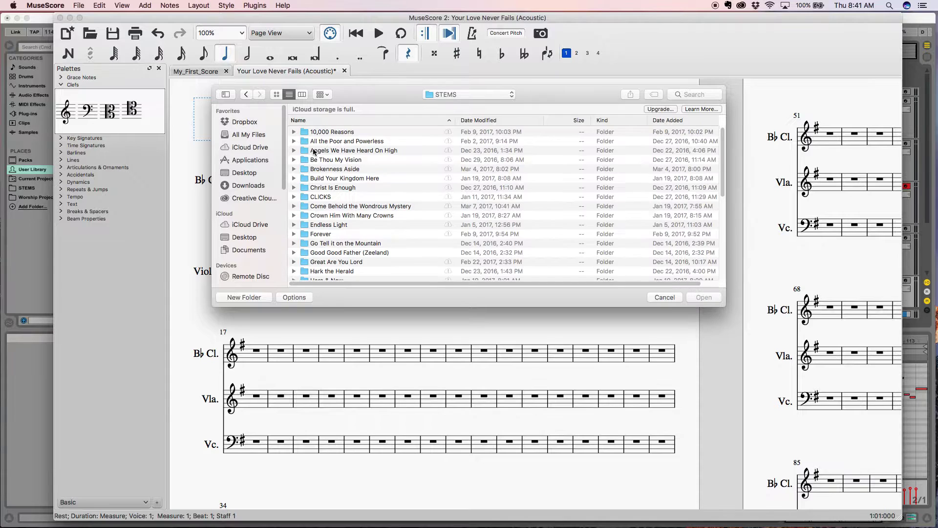
pyautogui.scroll(-10, 342, 195)
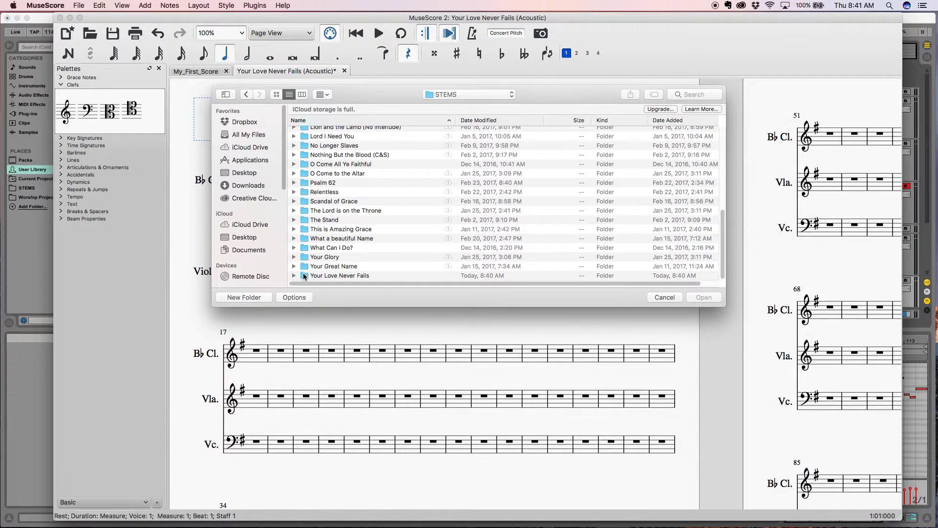
pyautogui.doubleClick(309, 275)
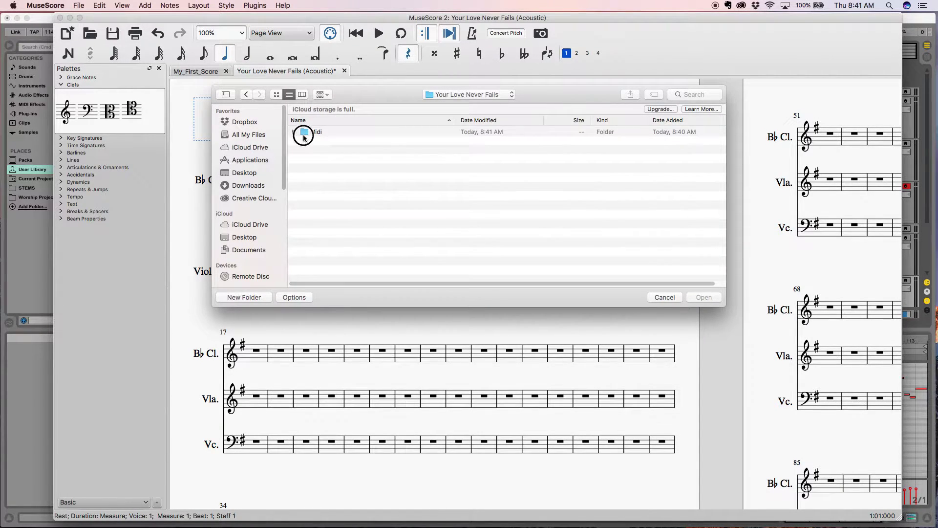
pyautogui.doubleClick(303, 136)
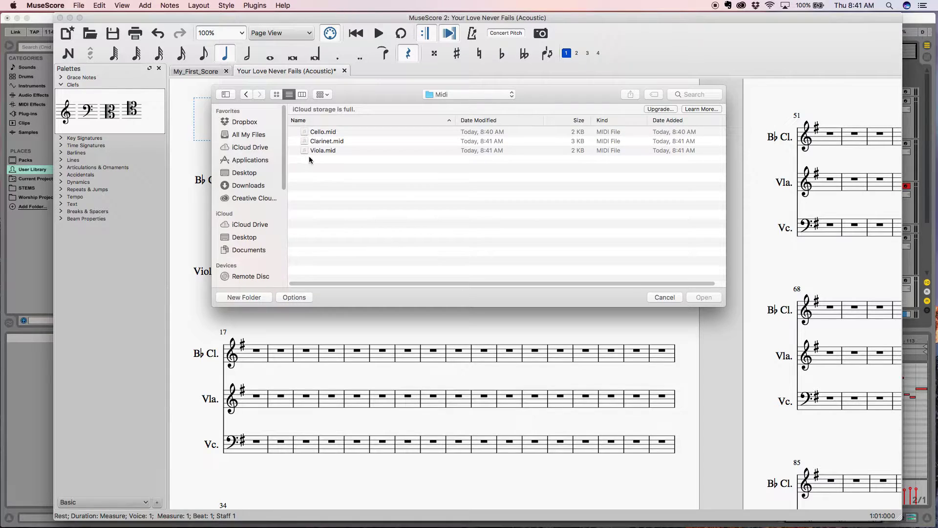
# Step: Open Cello.mid and re-import it with maximum quantization set to Eighth, then review it
pyautogui.doubleClick(315, 132)
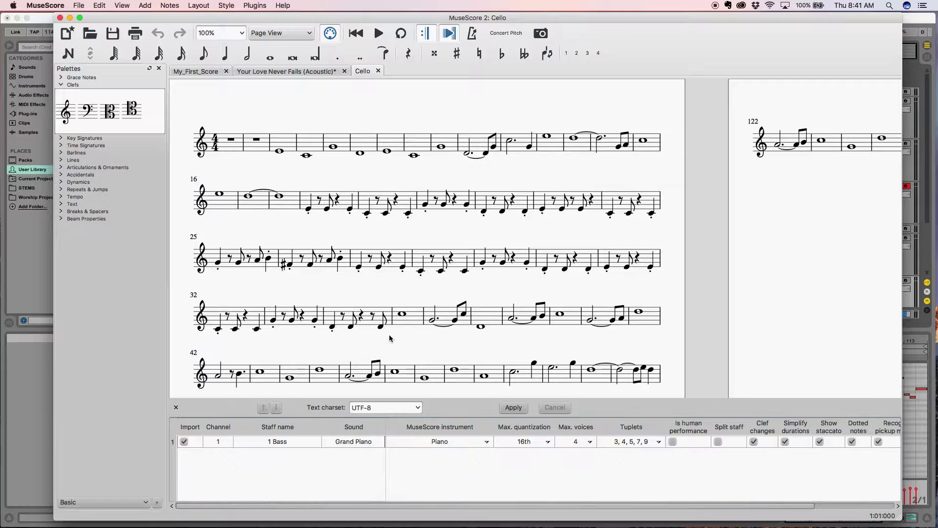
pyautogui.click(534, 442)
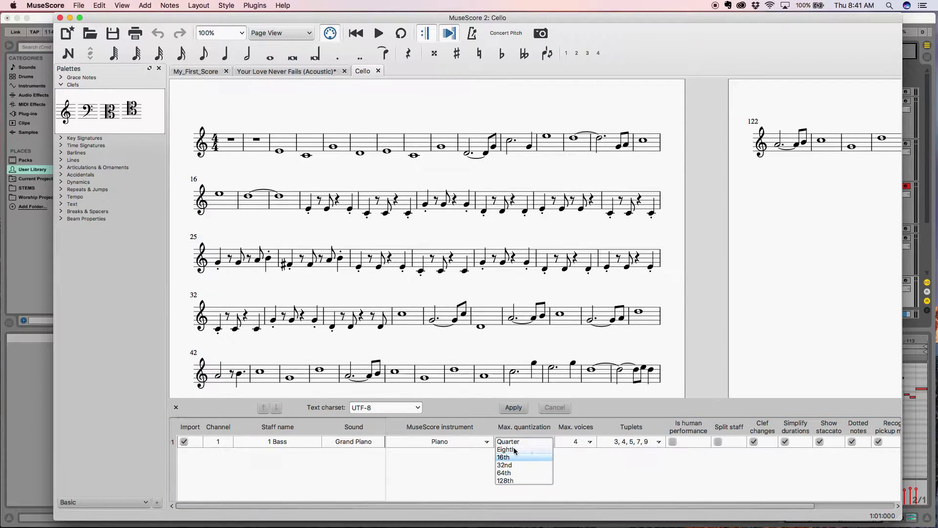
pyautogui.click(514, 450)
pyautogui.click(513, 407)
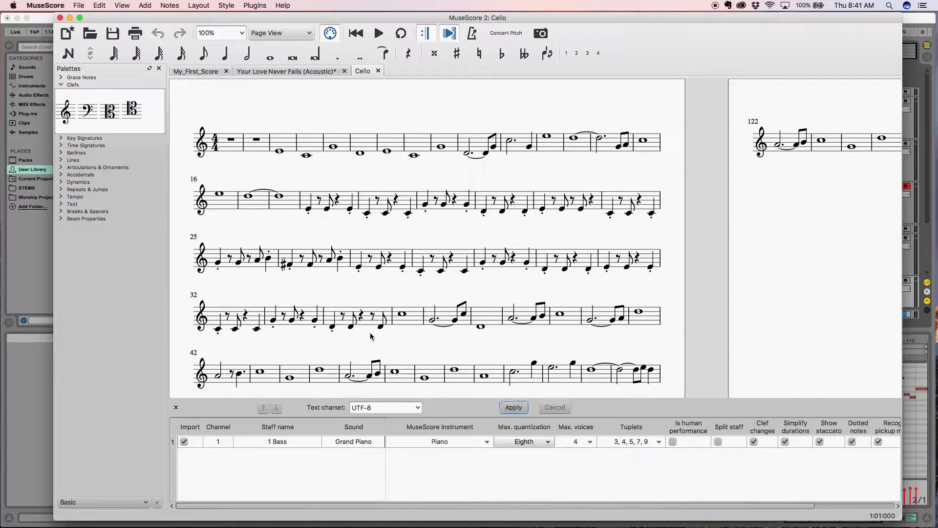
pyautogui.scroll(-5, 481, 242)
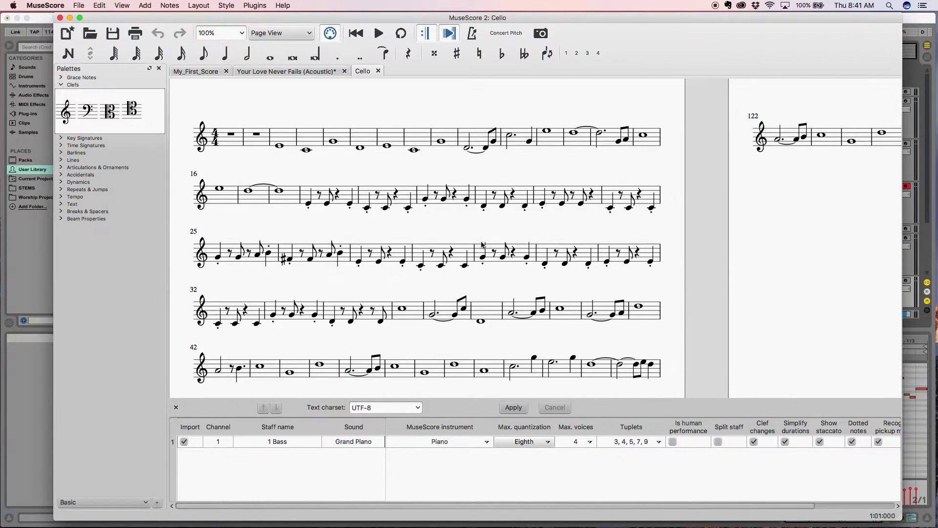
pyautogui.scroll(-12, 481, 244)
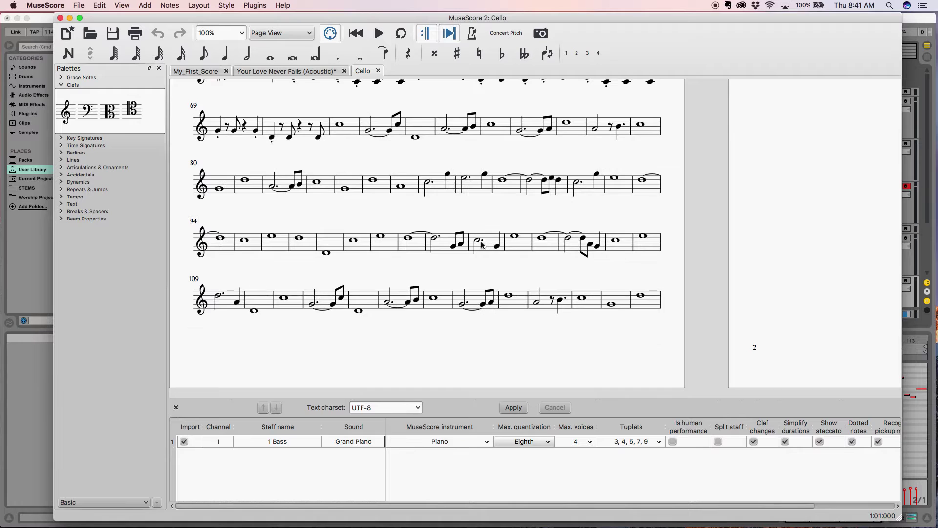
pyautogui.scroll(14, 481, 245)
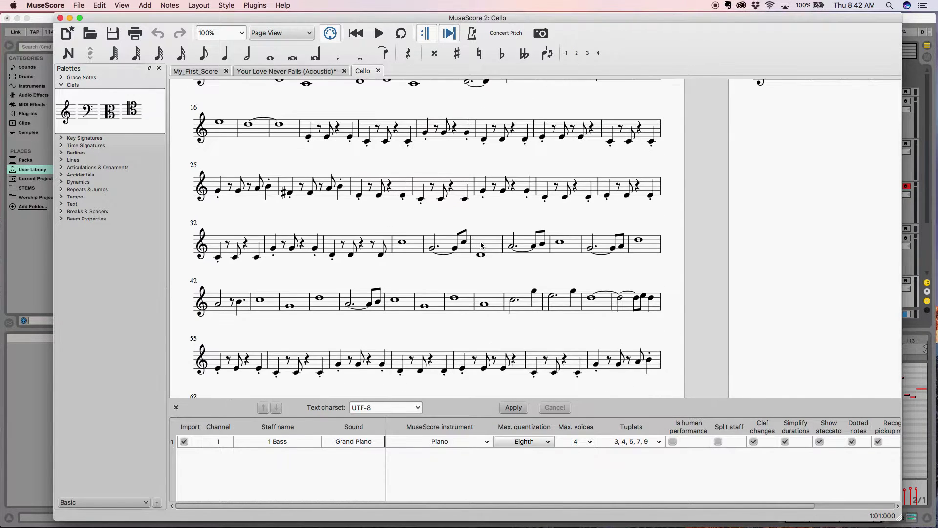
pyautogui.scroll(4, 482, 246)
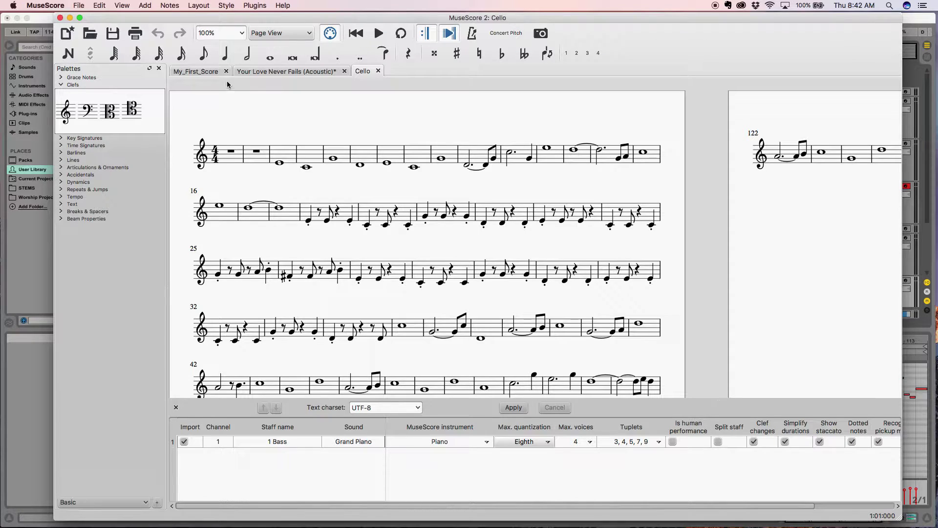
# Step: Range-select the Cello score's notes from measure 3 through measure 134
pyautogui.click(266, 72)
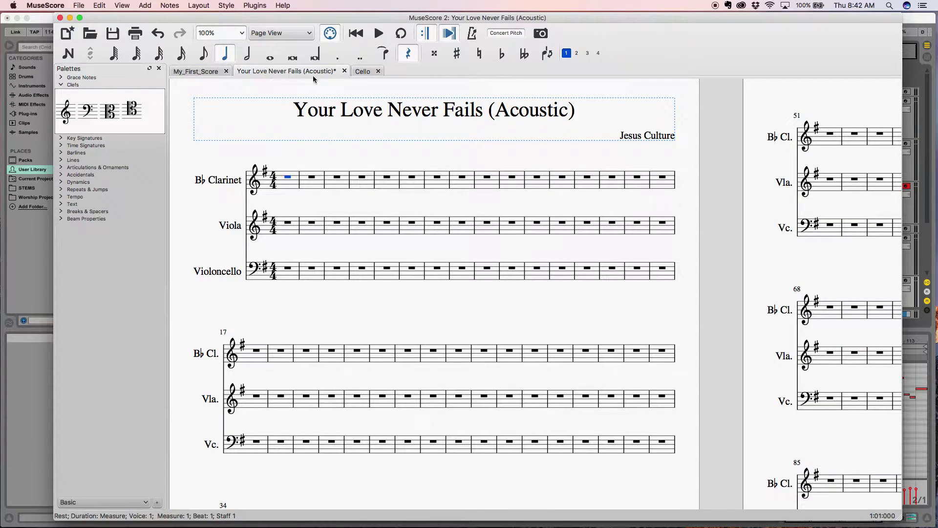
pyautogui.click(368, 72)
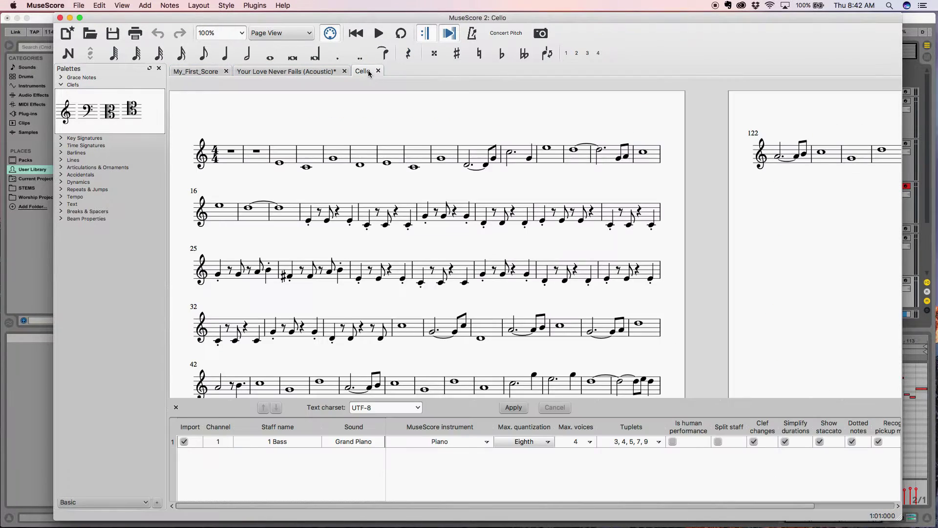
pyautogui.click(280, 163)
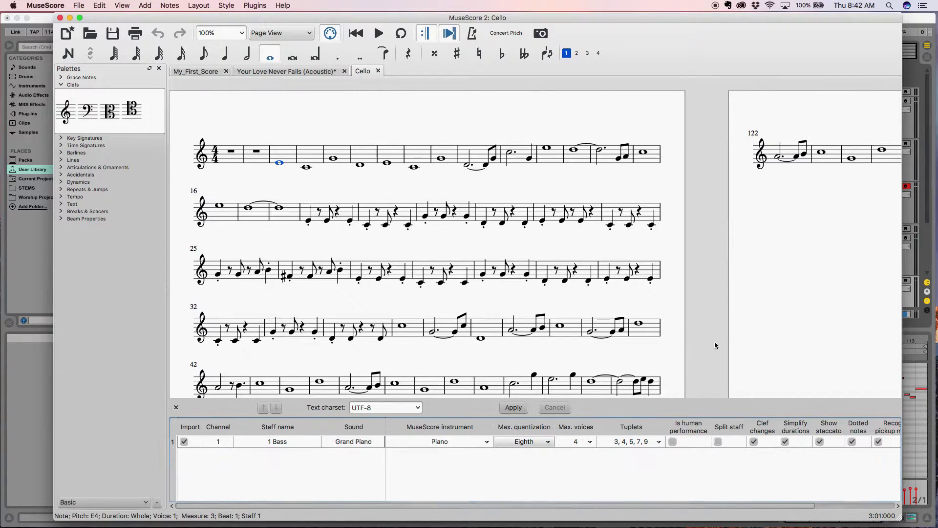
pyautogui.scroll(-5, 708, 352)
pyautogui.hscroll(10, 775, 318)
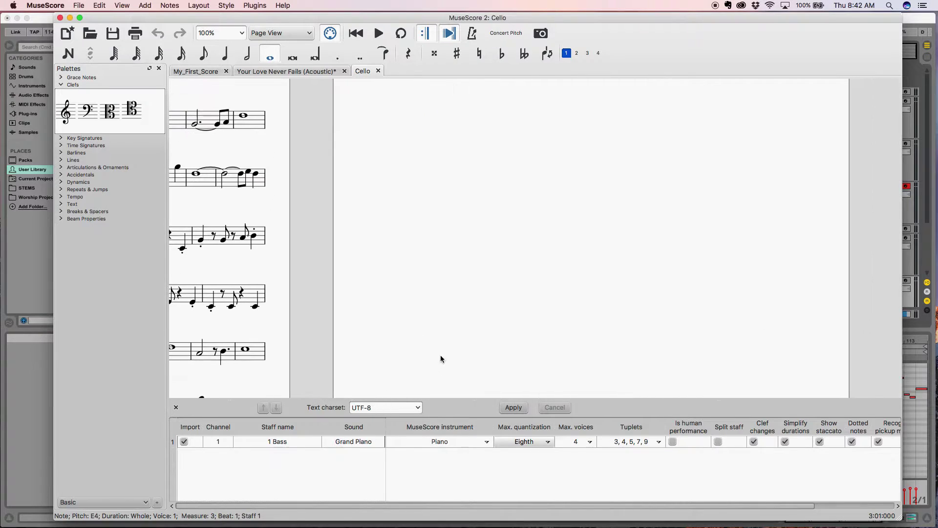
pyautogui.scroll(5, 451, 227)
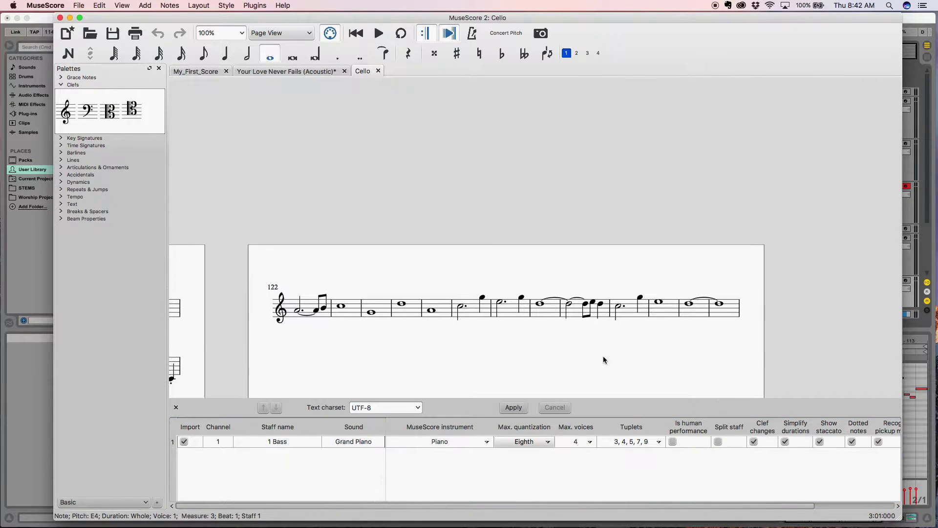
pyautogui.click(720, 304)
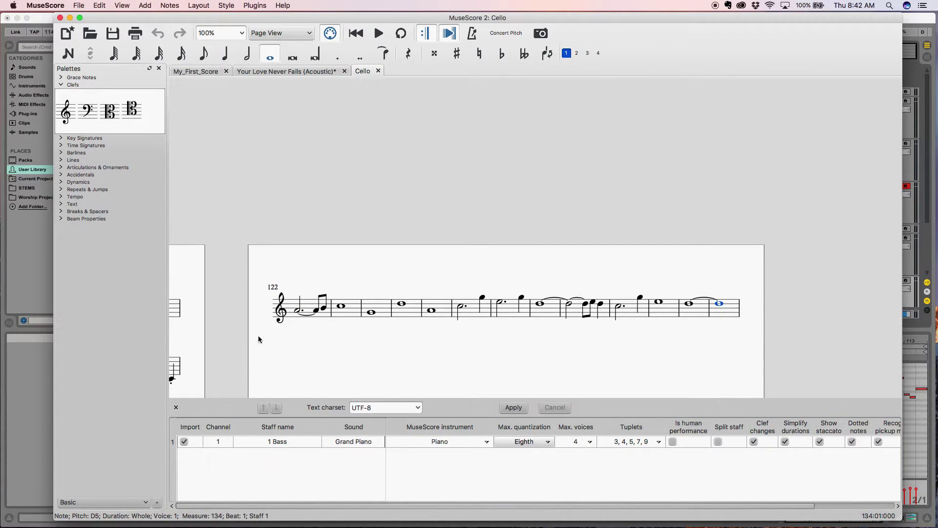
pyautogui.keyDown('shift'); pyautogui.click(173, 315); pyautogui.keyUp('shift')
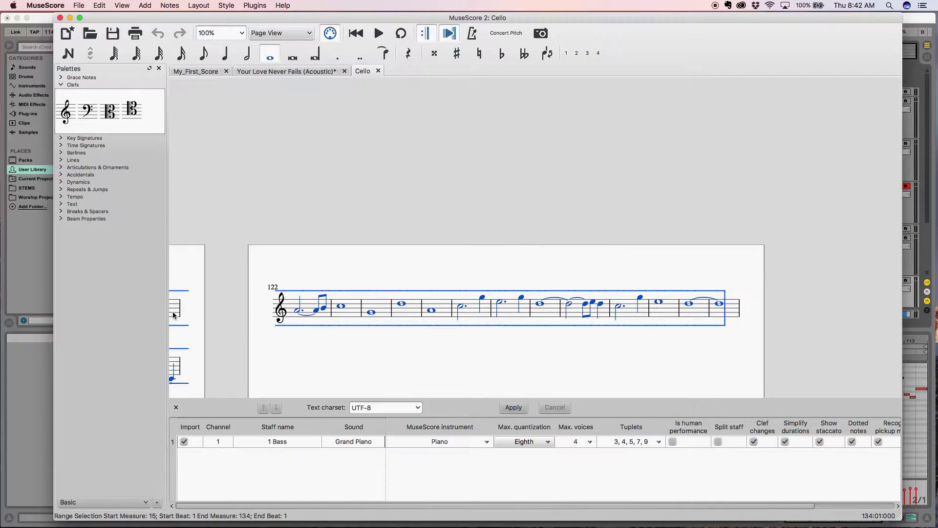
pyautogui.moveTo(215, 277); pyautogui.dragTo(614, 238)
pyautogui.moveTo(354, 215); pyautogui.dragTo(649, 203)
pyautogui.keyDown('shift'); pyautogui.click(560, 275); pyautogui.keyUp('shift')
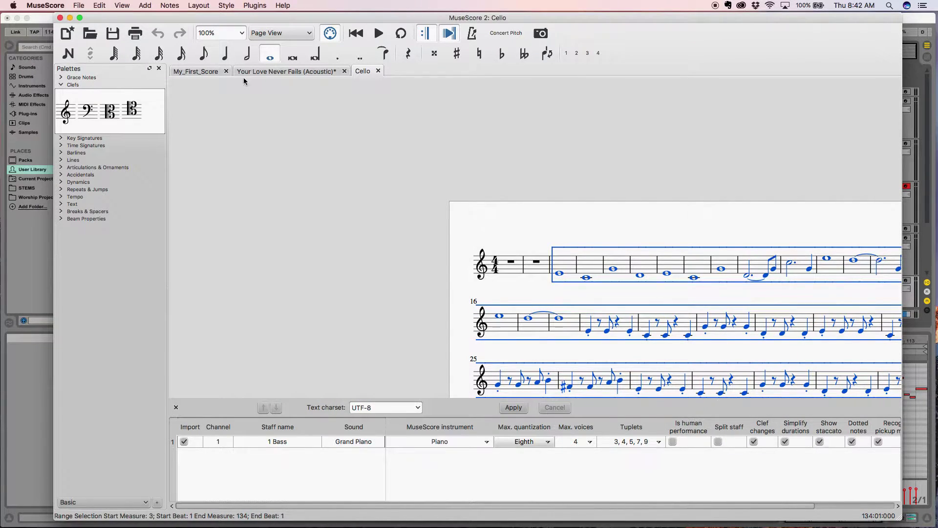
# Step: Paste the cello part into the Violoncello staff and transpose it so the flats disappear
pyautogui.click(277, 72)
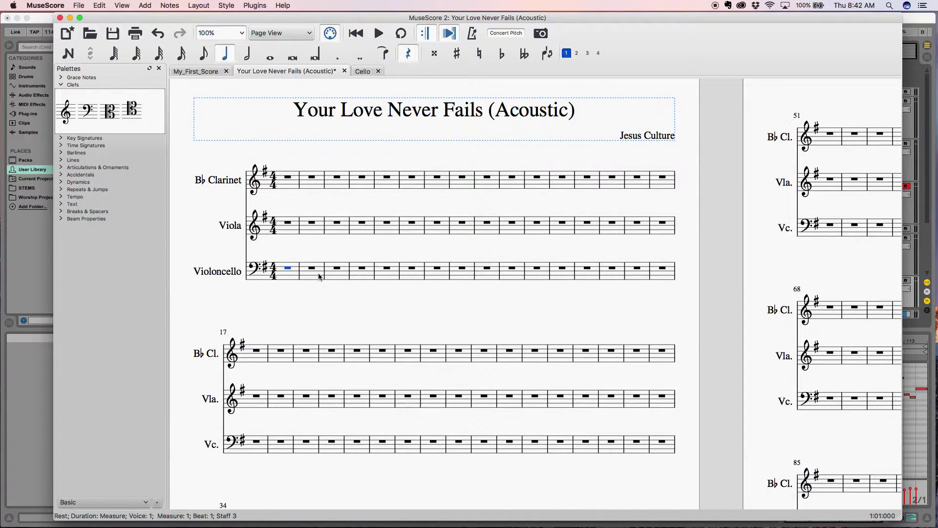
pyautogui.press('super+v')
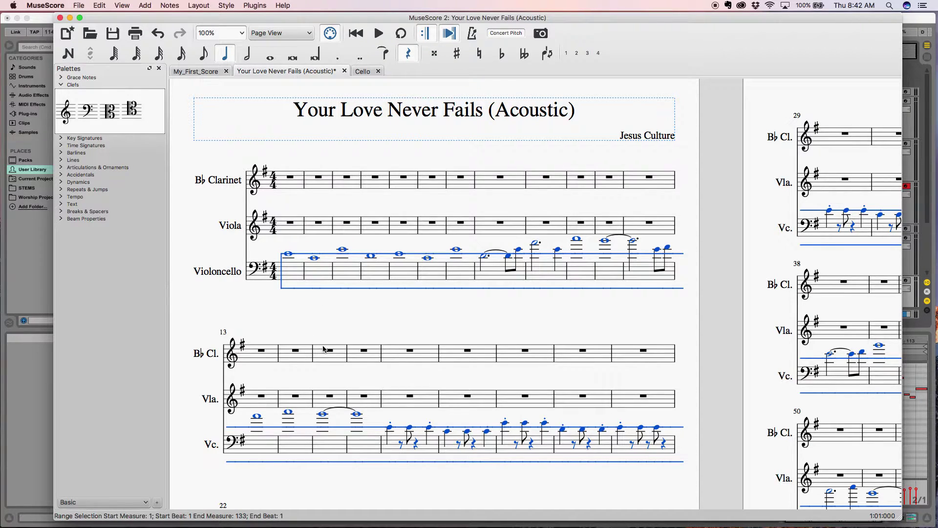
pyautogui.press('Down')
pyautogui.press('Down')
pyautogui.press('Down')
pyautogui.press('Down')
pyautogui.press('Down')
pyautogui.press('Down')
pyautogui.press('Down')
pyautogui.press('Down')
pyautogui.press('Down')
pyautogui.press('Down')
pyautogui.press('Down')
pyautogui.press('Down')
pyautogui.press('Down')
pyautogui.press('Down')
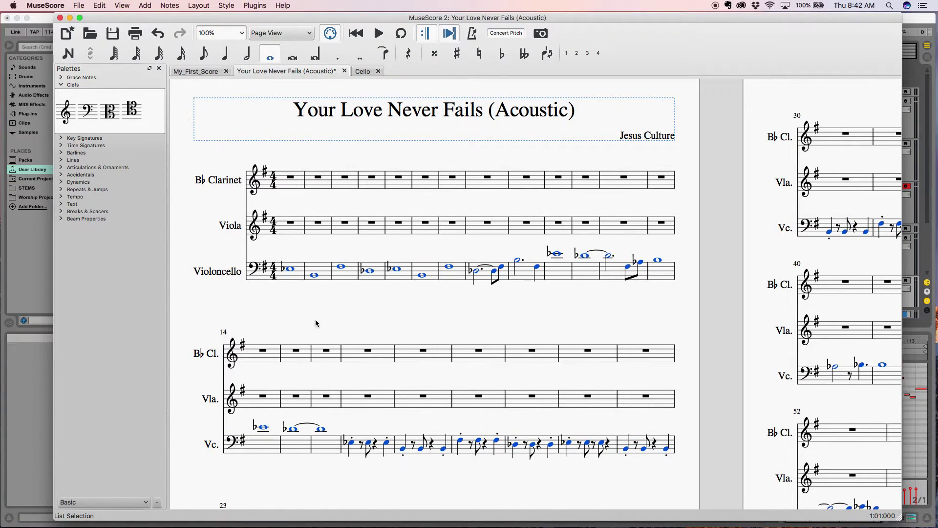
pyautogui.press('Up')
pyautogui.press('Up')
pyautogui.press('Up')
pyautogui.press('Up')
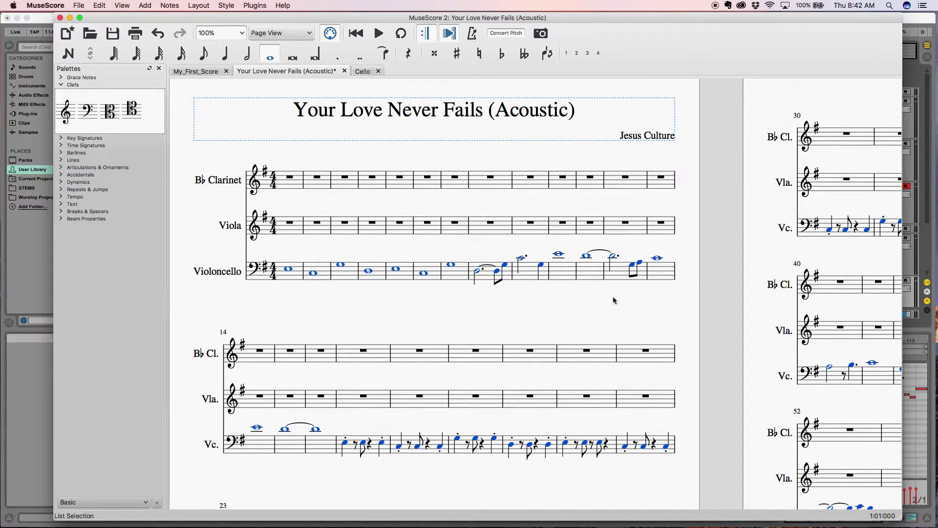
# Step: Deselect and scroll through the score to check the pasted cello part
pyautogui.click(719, 356)
pyautogui.scroll(-5, 719, 355)
pyautogui.hscroll(10, 719, 355)
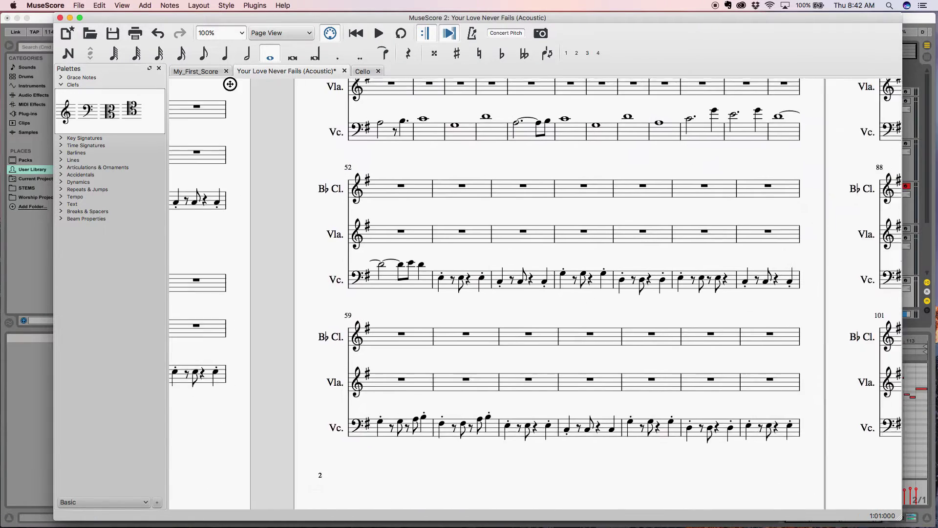
pyautogui.hscroll(10, 717, 192)
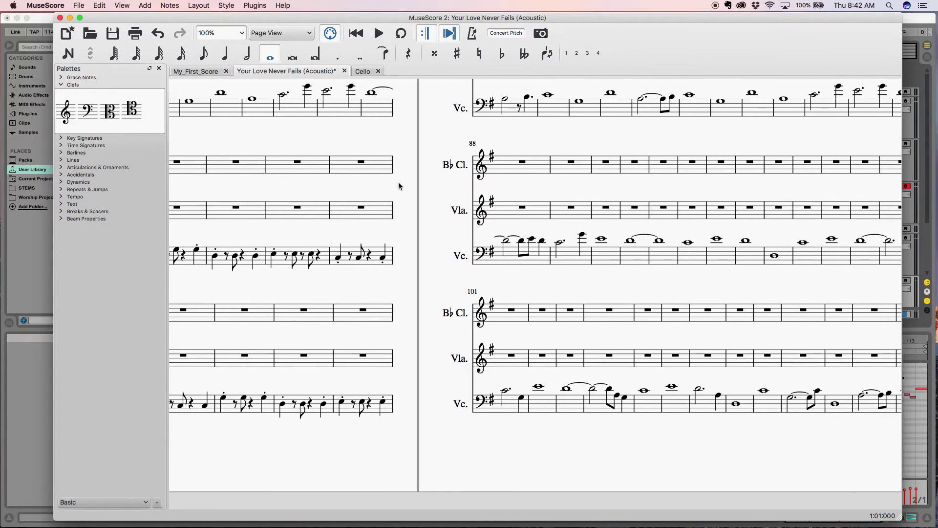
pyautogui.click(644, 156)
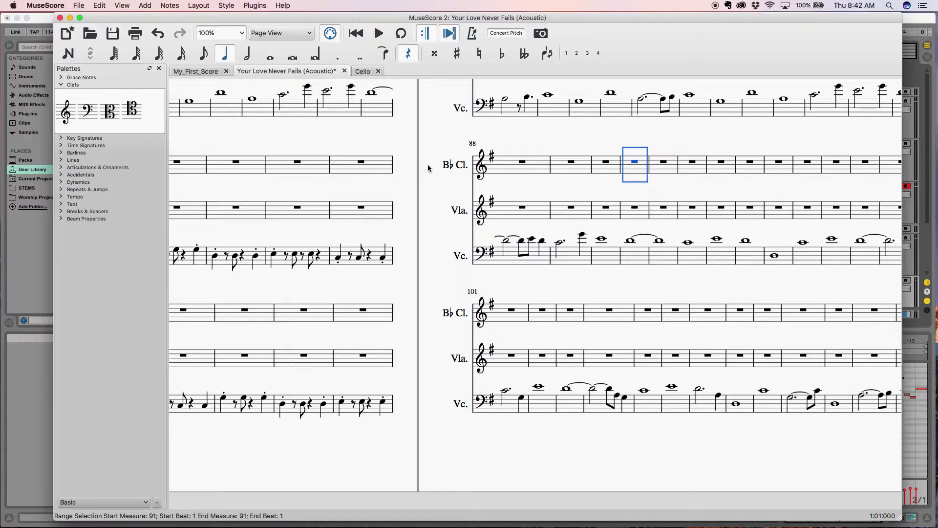
pyautogui.moveTo(439, 145); pyautogui.dragTo(515, 189)
pyautogui.hscroll(-15, 303, 181)
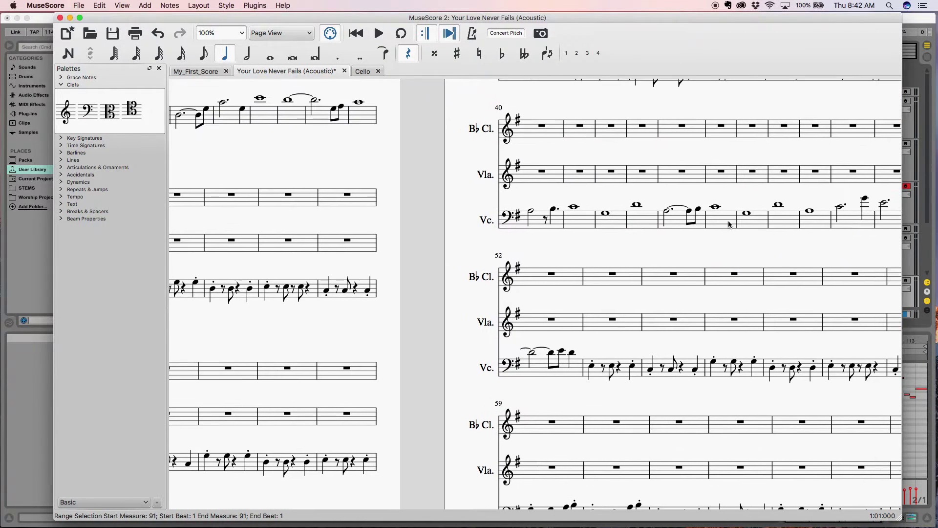
pyautogui.hscroll(-5, 789, 380)
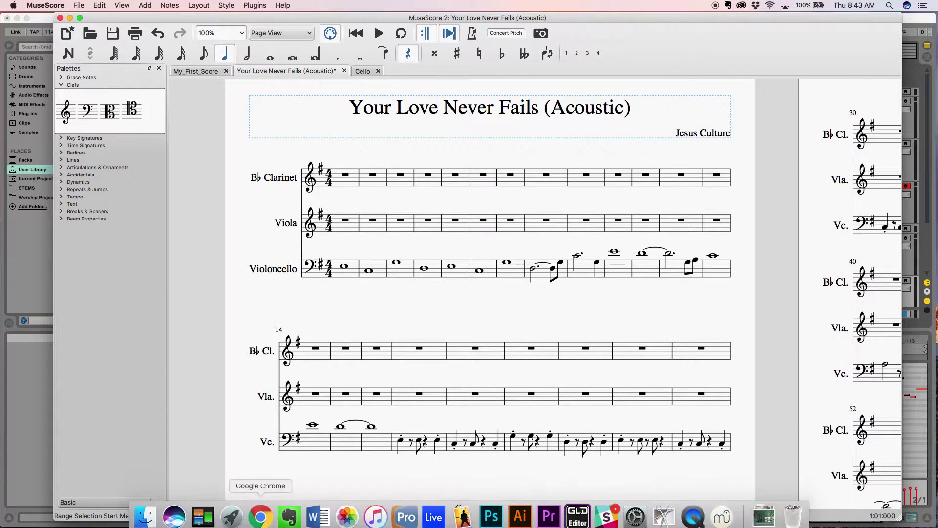
# Step: Open Clarinet.mid from the Midi folder as a new score
pyautogui.click(139, 510)
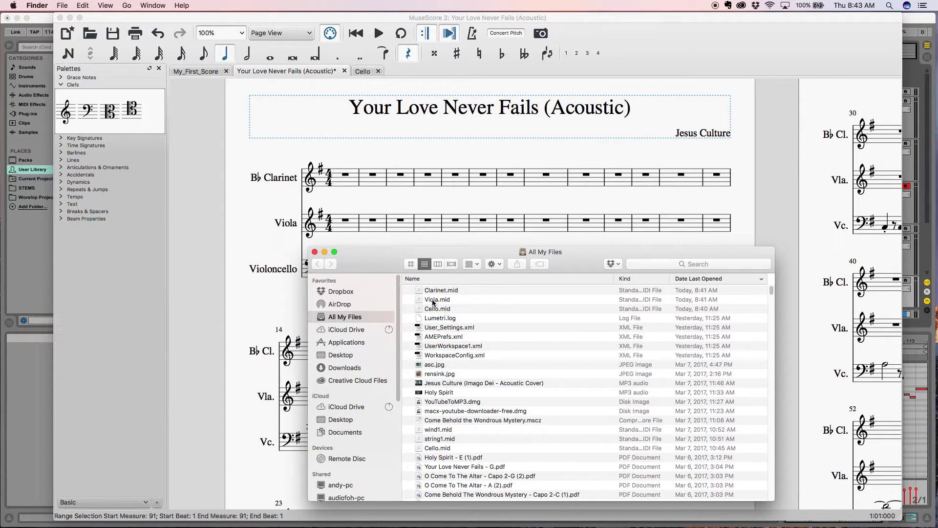
pyautogui.click(193, 154)
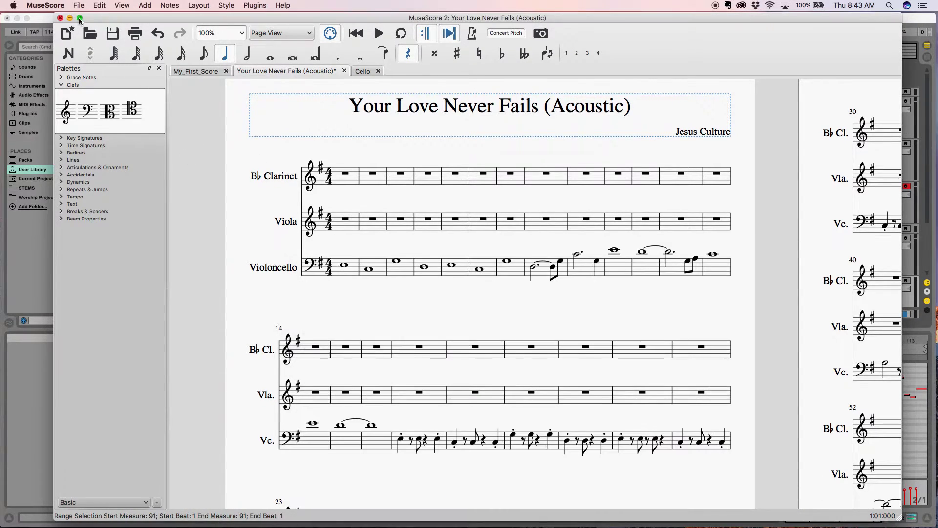
pyautogui.click(80, 5)
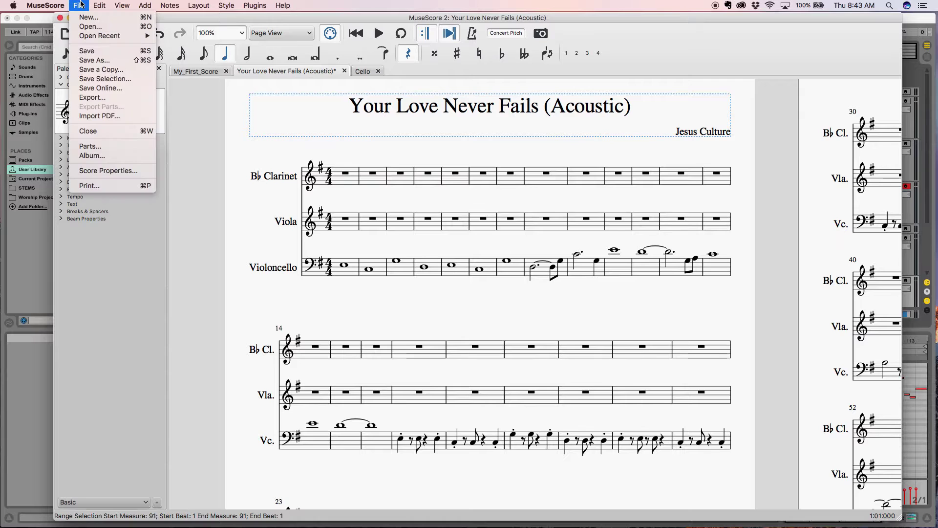
pyautogui.click(87, 26)
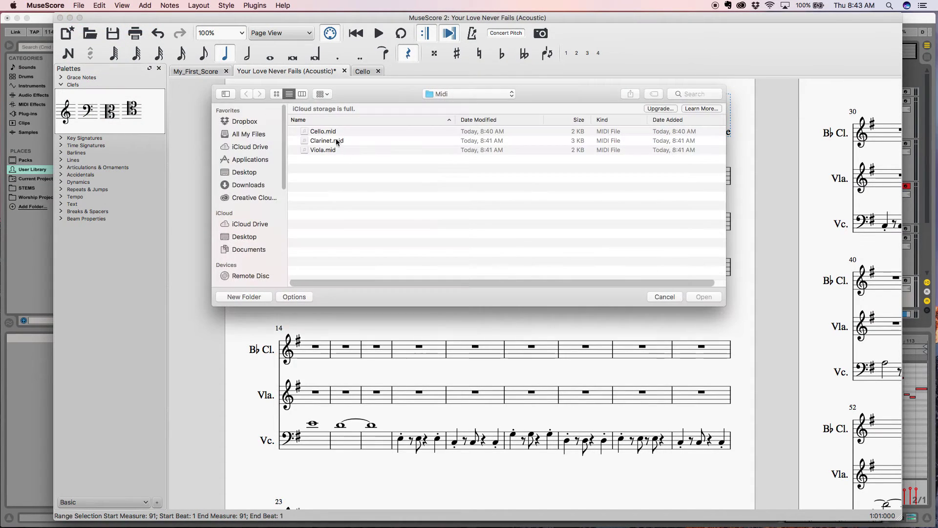
pyautogui.doubleClick(321, 141)
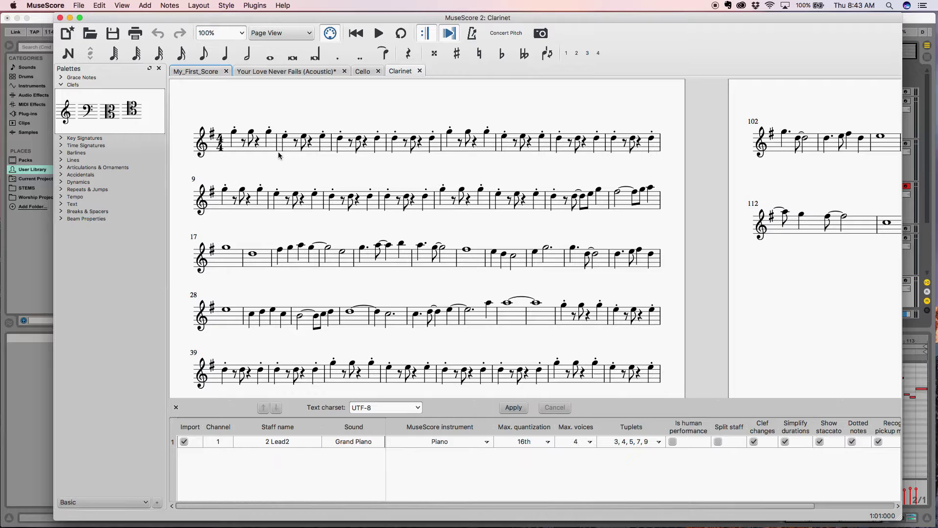
# Step: Select the imported Clarinet part from its first note in measure 1 through measure 116
pyautogui.scroll(-3, 269, 177)
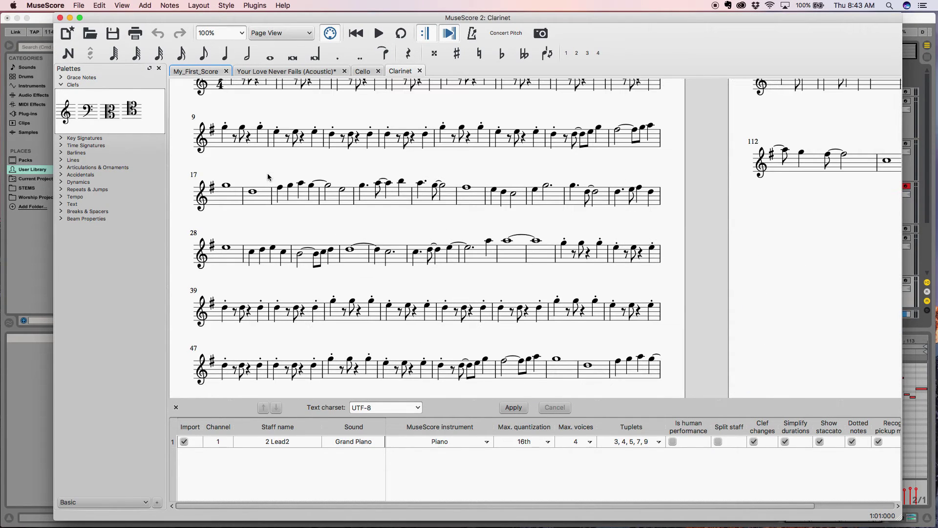
pyautogui.scroll(3, 269, 177)
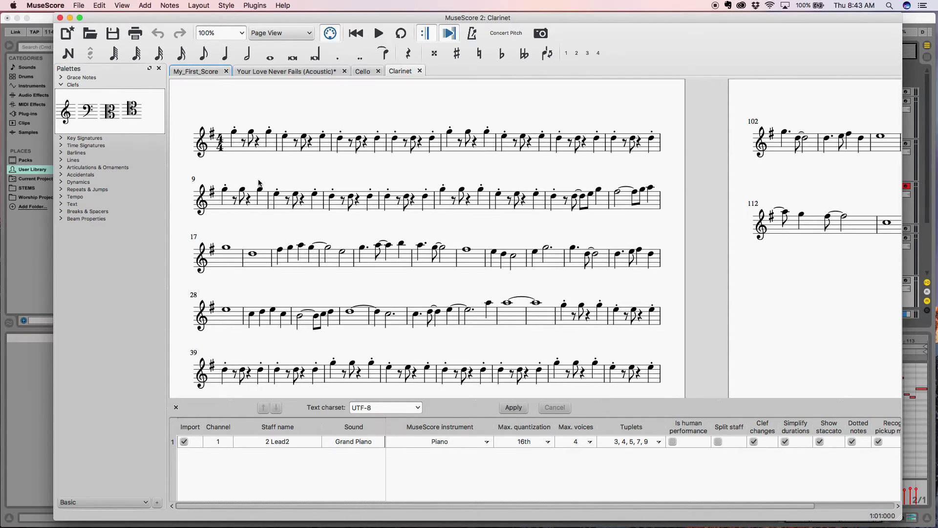
pyautogui.click(233, 132)
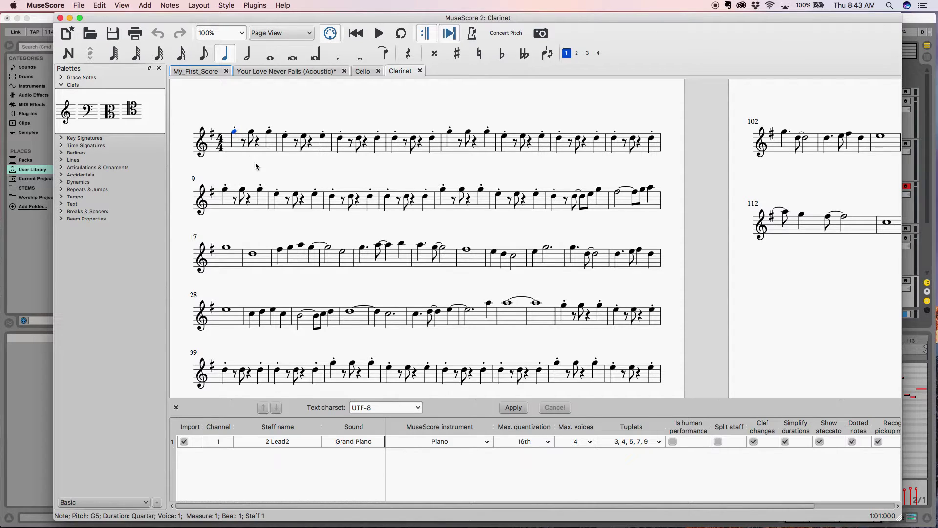
pyautogui.keyDown('shift'); pyautogui.click(888, 225); pyautogui.keyUp('shift')
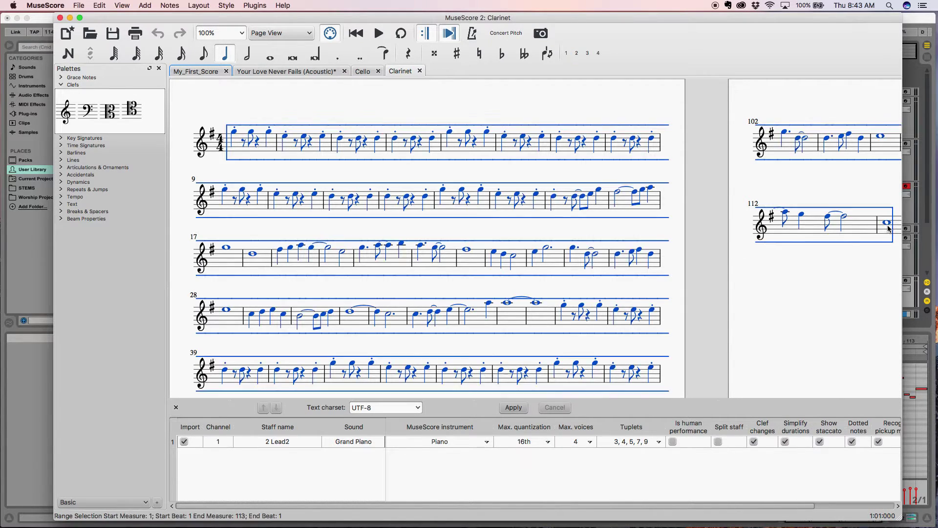
pyautogui.moveTo(885, 240); pyautogui.dragTo(283, 264)
pyautogui.keyDown('shift'); pyautogui.click(559, 233); pyautogui.keyUp('shift')
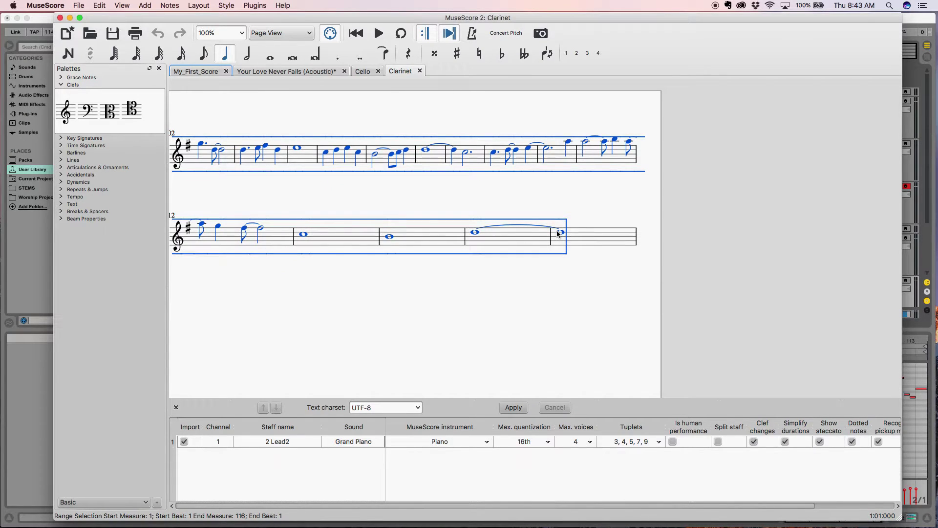
# Step: Paste the clarinet notes into measure 1 of the B♭ Clarinet staff and drop them an octave
pyautogui.click(285, 70)
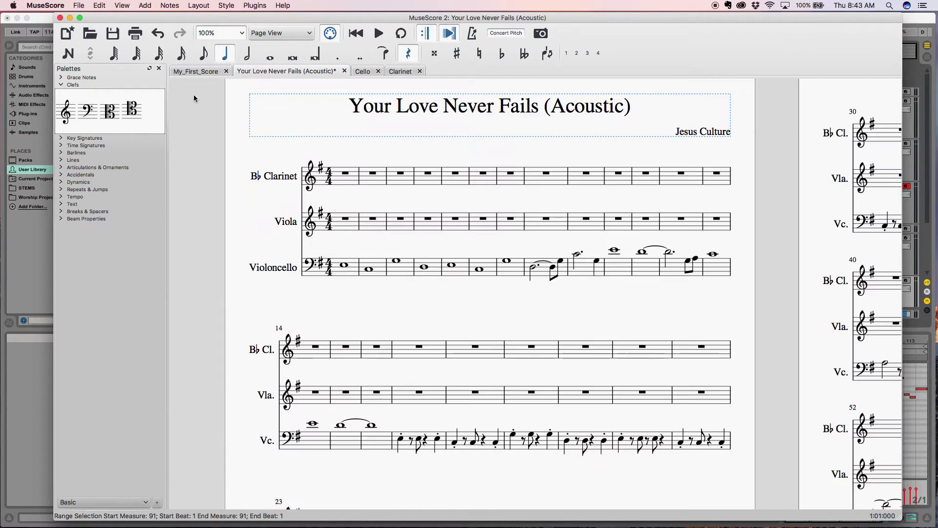
pyautogui.click(345, 174)
pyautogui.press('super+v')
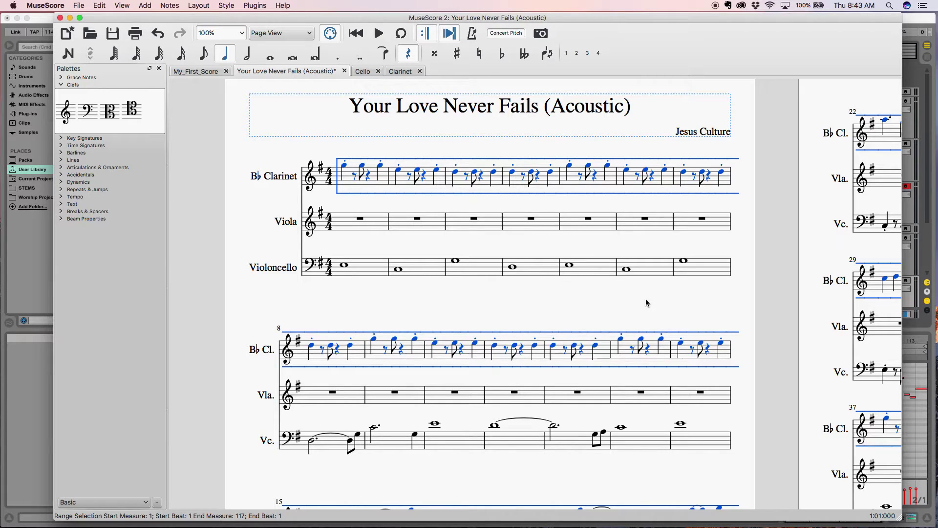
pyautogui.press('super+z')
pyautogui.press('super+z')
# Step: Deselect the clarinet notes and scan the score from measure 28 toward measure 103
pyautogui.moveTo(643, 254); pyautogui.dragTo(275, 153)
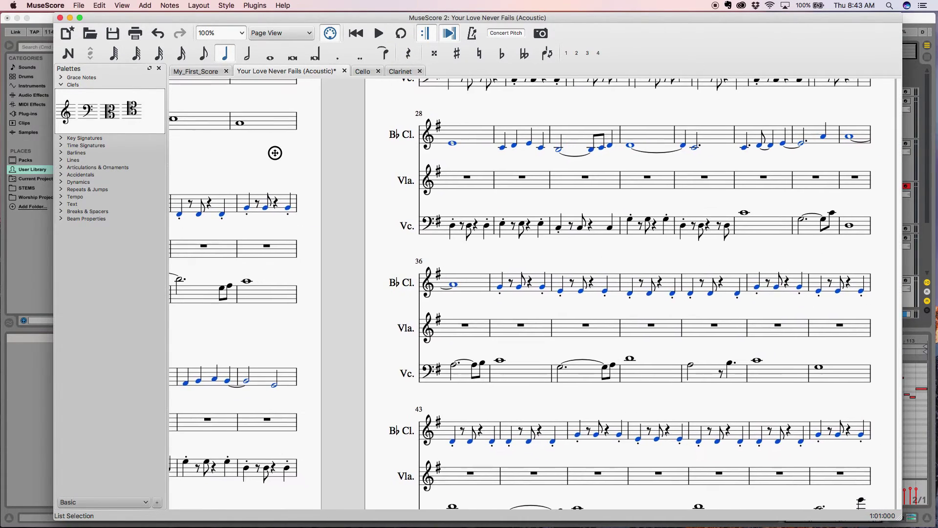
pyautogui.click(696, 325)
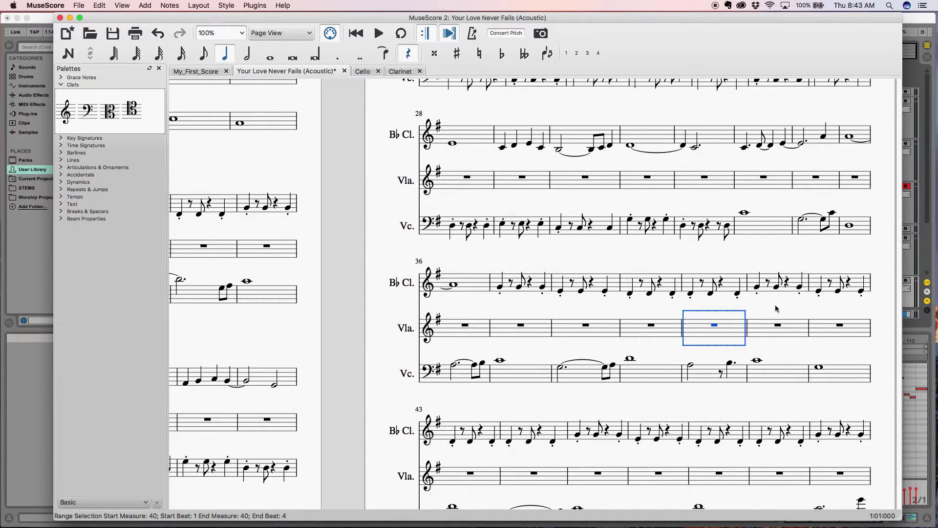
pyautogui.moveTo(886, 322); pyautogui.dragTo(238, 173)
pyautogui.moveTo(798, 243); pyautogui.dragTo(308, 296)
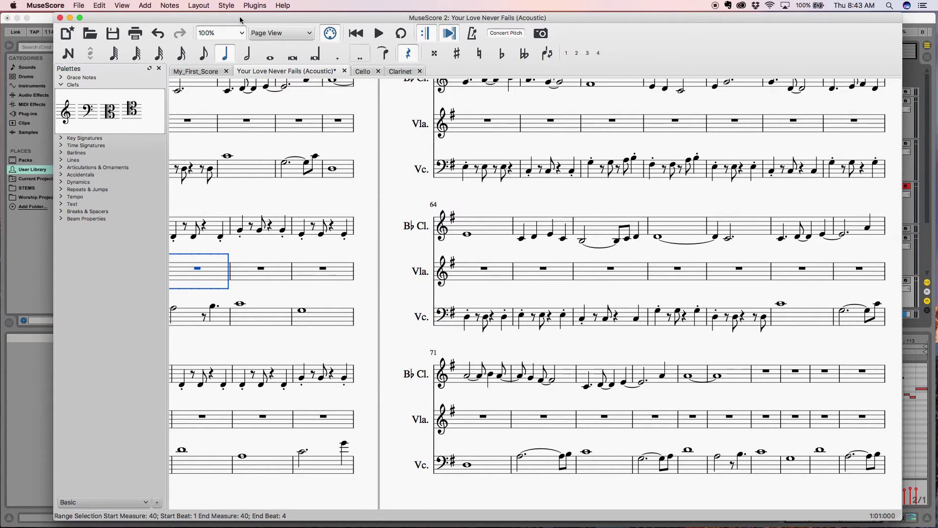
# Step: Open the Viola.mid file in MuseScore
pyautogui.click(78, 4)
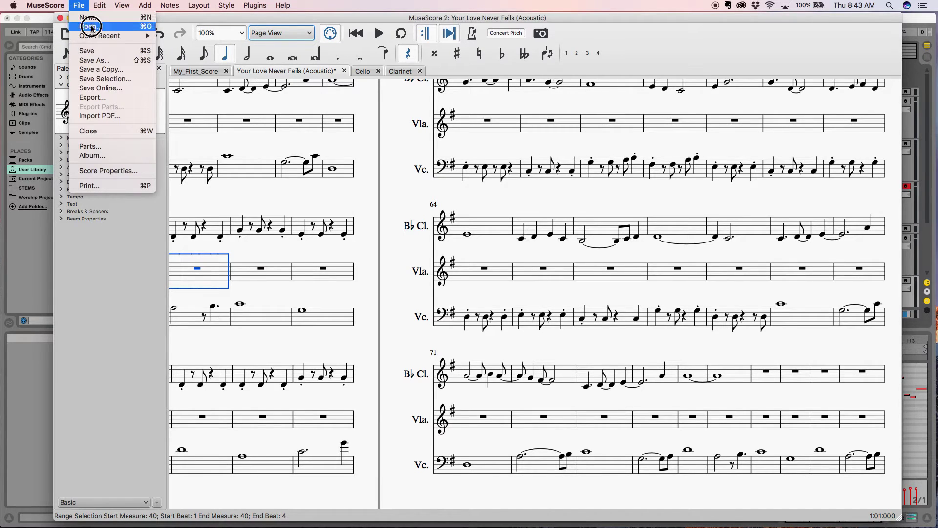
pyautogui.click(119, 60)
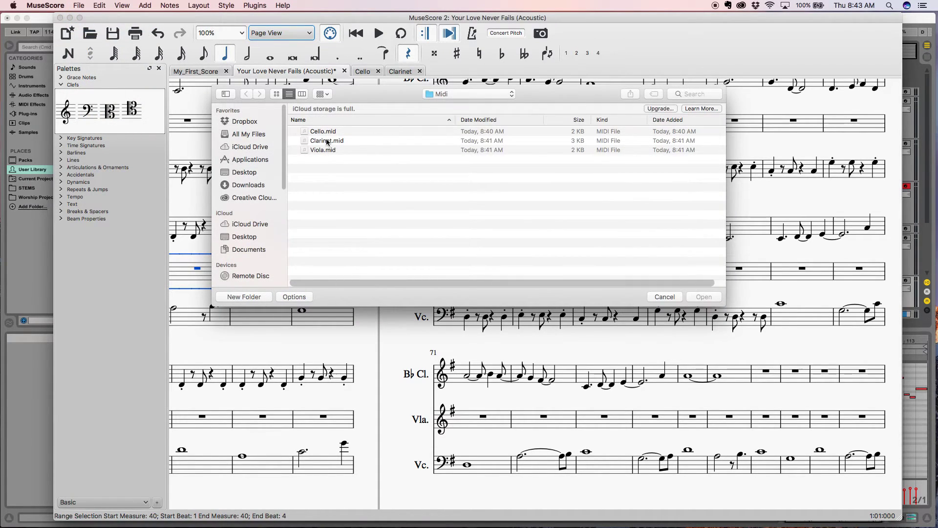
pyautogui.doubleClick(318, 150)
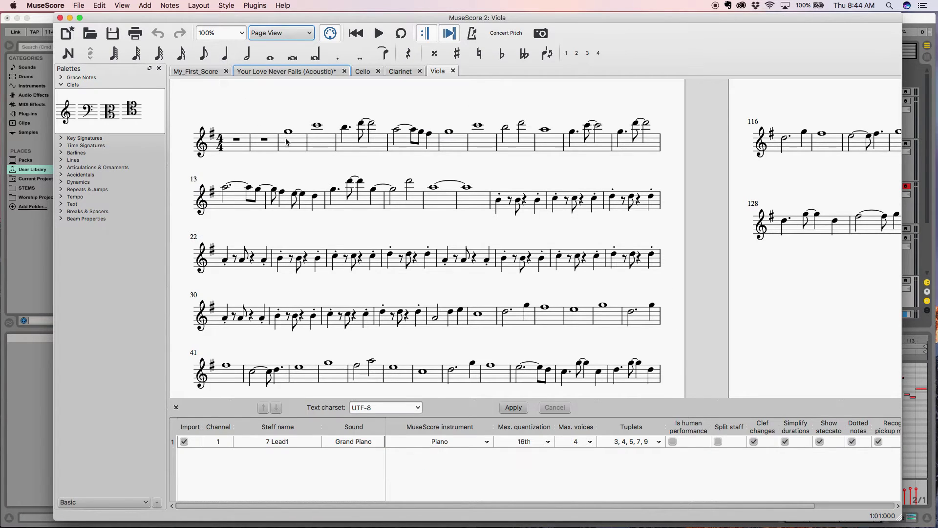
# Step: Select and copy the viola notes from measure 3 through measure 134
pyautogui.click(289, 132)
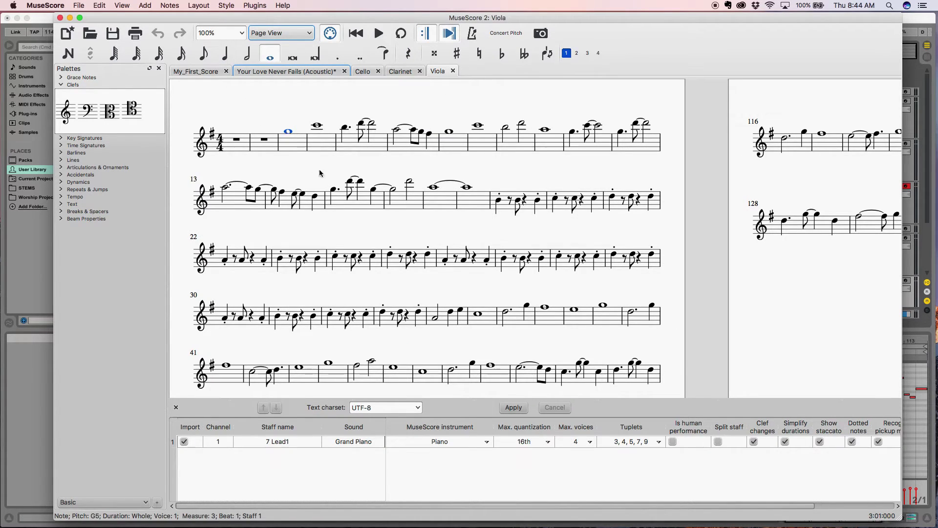
pyautogui.keyDown('shift'); pyautogui.click(897, 220); pyautogui.keyUp('shift')
pyautogui.hscroll(10, 605, 268)
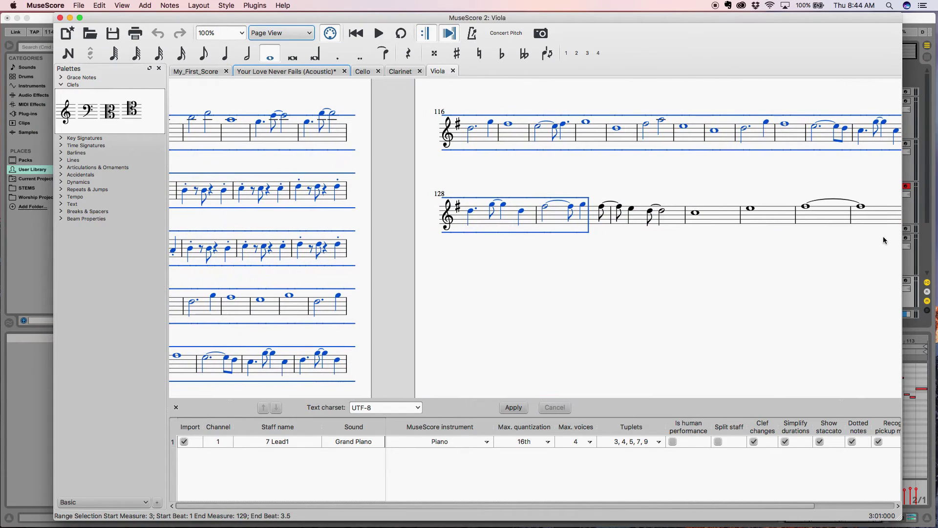
pyautogui.hscroll(3, 787, 263)
pyautogui.keyDown('shift'); pyautogui.click(729, 224); pyautogui.keyUp('shift')
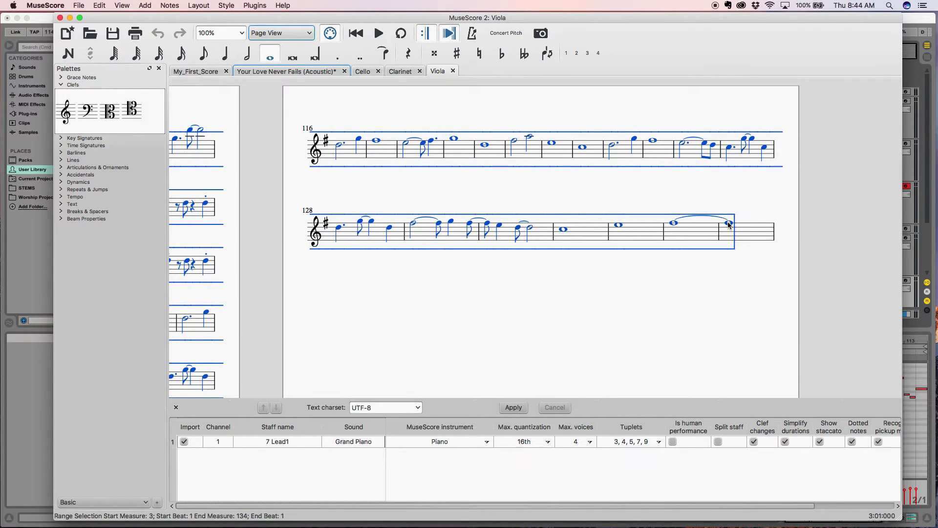
pyautogui.press('super+c')
# Step: Paste the viola notes into measure 1 of the song's Viola staff, an octave lower
pyautogui.click(263, 72)
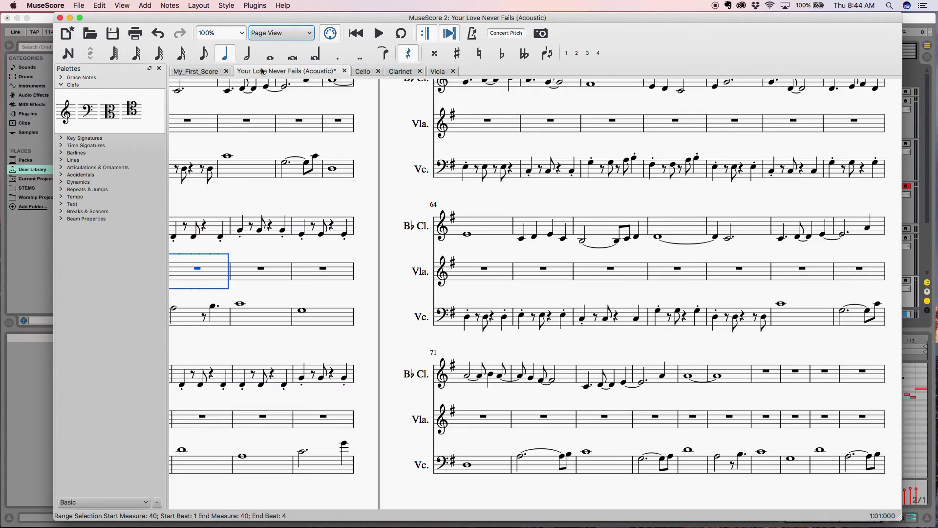
pyautogui.moveTo(390, 146); pyautogui.dragTo(928, 239)
pyautogui.hscroll(-10, 554, 192)
pyautogui.scroll(3, 554, 191)
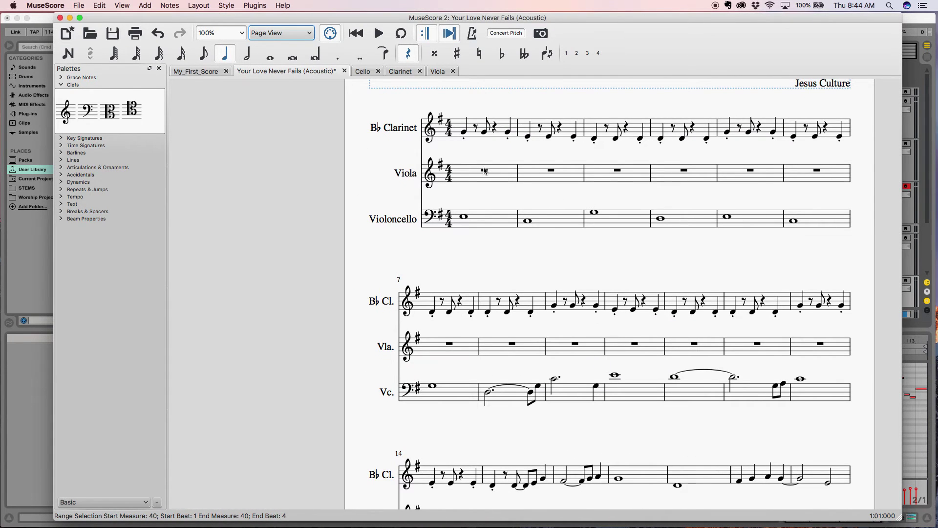
pyautogui.click(484, 170)
pyautogui.press('super+v')
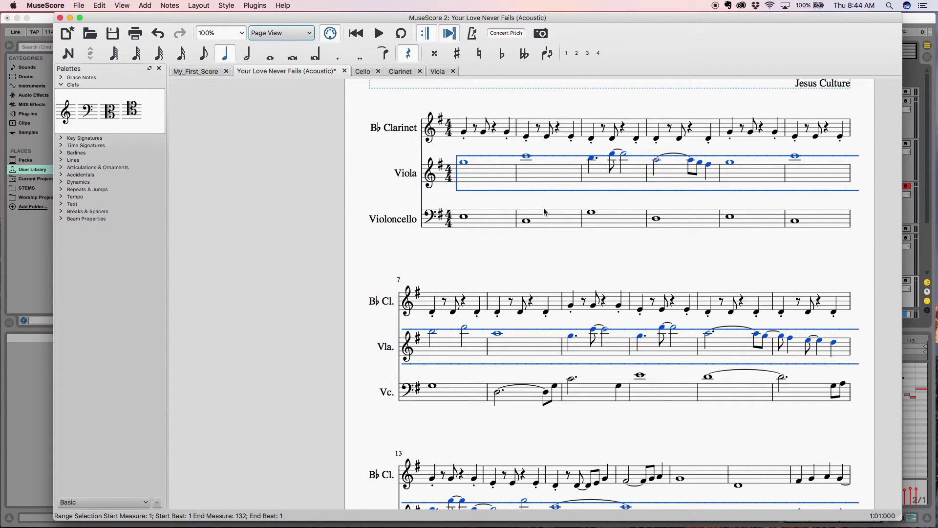
pyautogui.press('Down')
pyautogui.press('Down')
pyautogui.press('Down')
pyautogui.press('Down')
pyautogui.press('Down')
pyautogui.press('Down')
pyautogui.press('Down')
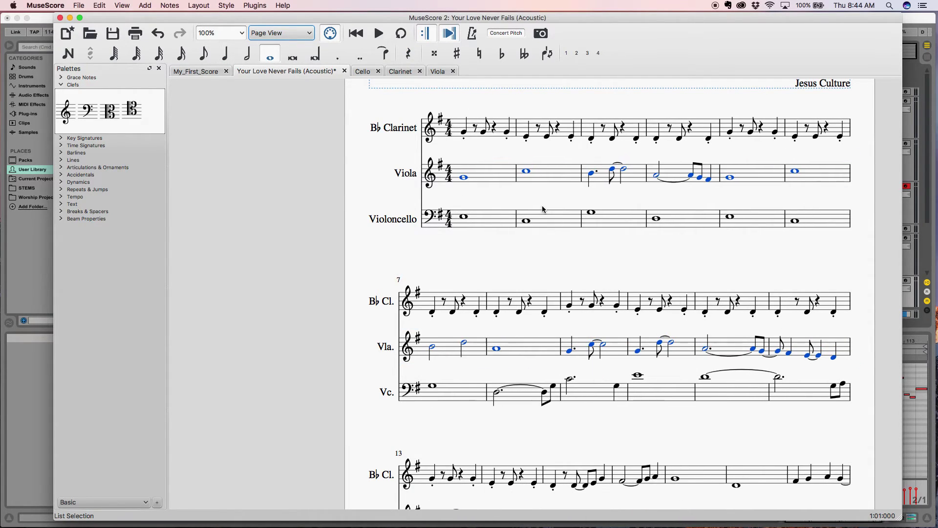
# Step: Deselect the viola notes and start playback from the first clarinet note
pyautogui.moveTo(626, 255); pyautogui.dragTo(763, 366)
pyautogui.click(402, 156)
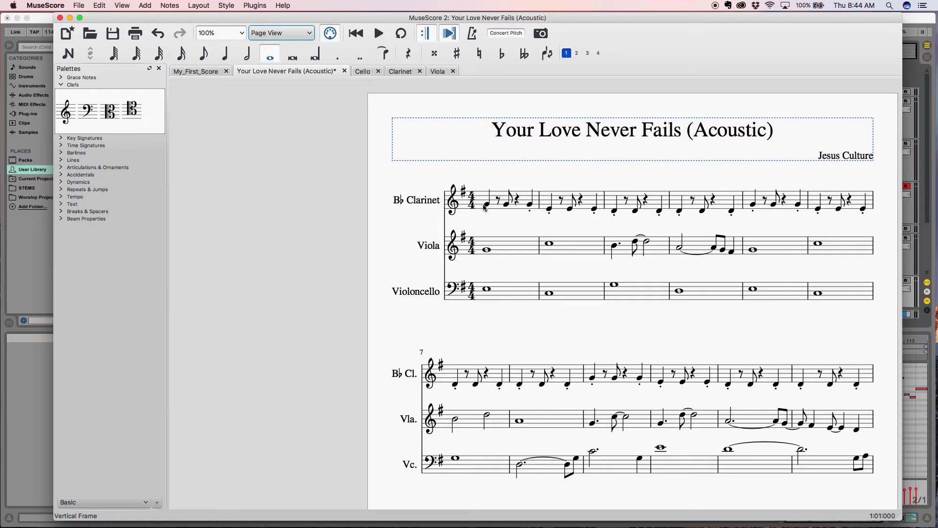
pyautogui.click(487, 202)
pyautogui.click(380, 33)
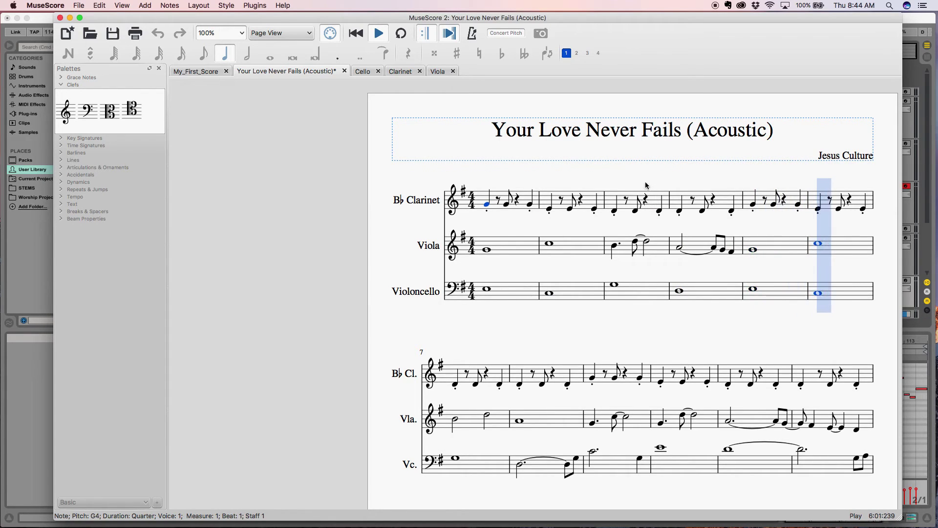
# Step: Follow playback through the opening measures, stop it, then view measures 32 and 40
pyautogui.moveTo(654, 200); pyautogui.dragTo(542, 136)
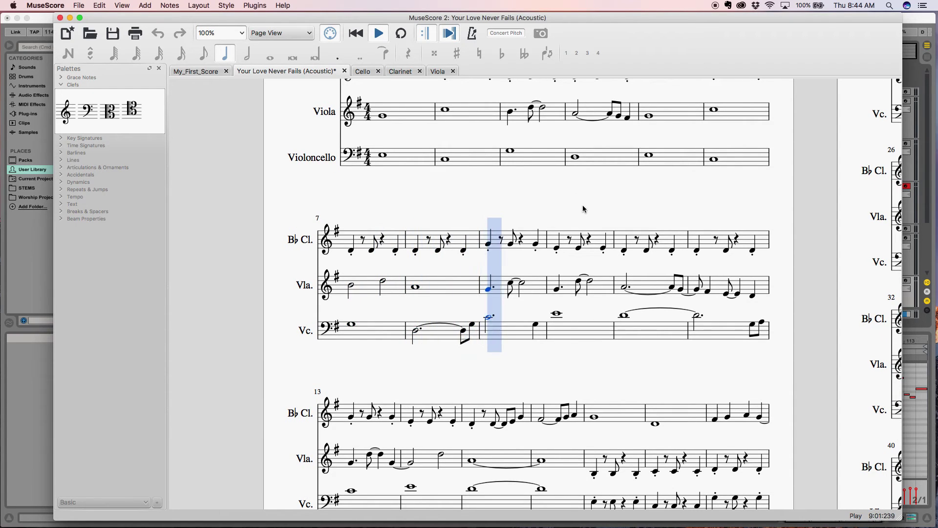
pyautogui.press('space')
pyautogui.moveTo(577, 204); pyautogui.dragTo(310, 86)
pyautogui.moveTo(580, 233); pyautogui.dragTo(830, 430)
# Step: Bring Ableton Live back in front of MuseScore
pyautogui.click(30, 393)
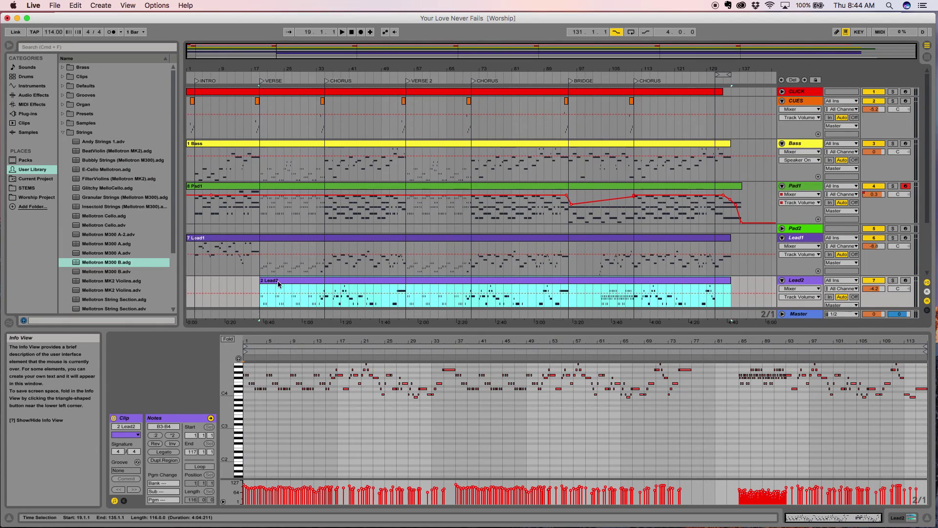